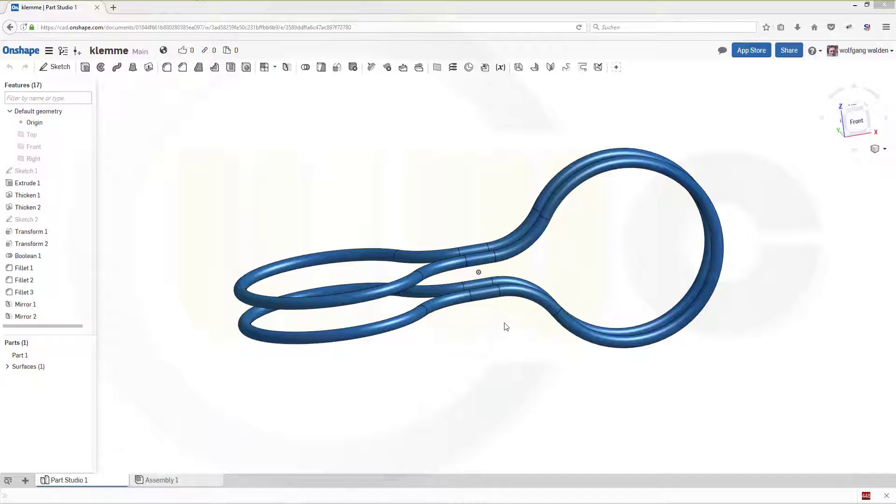
Start a new sketch on the Front plane and view it normal to the plane
key(shift+7)
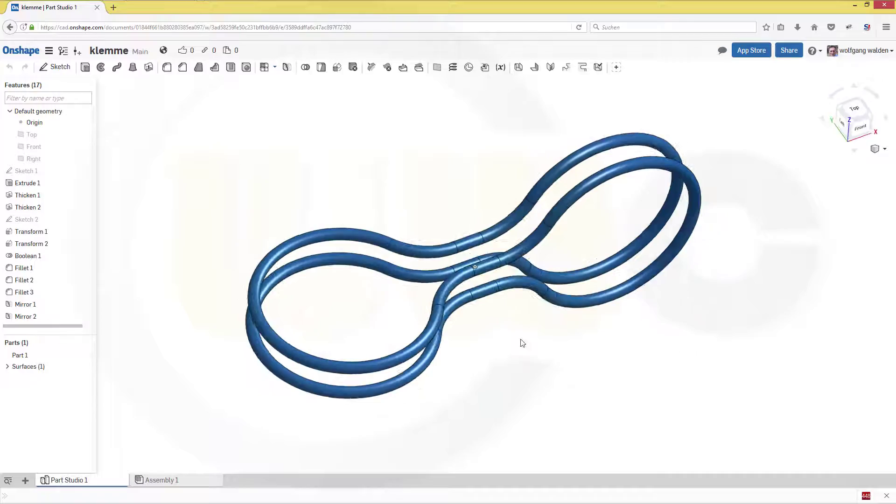
right_drag(523, 343, 536, 316)
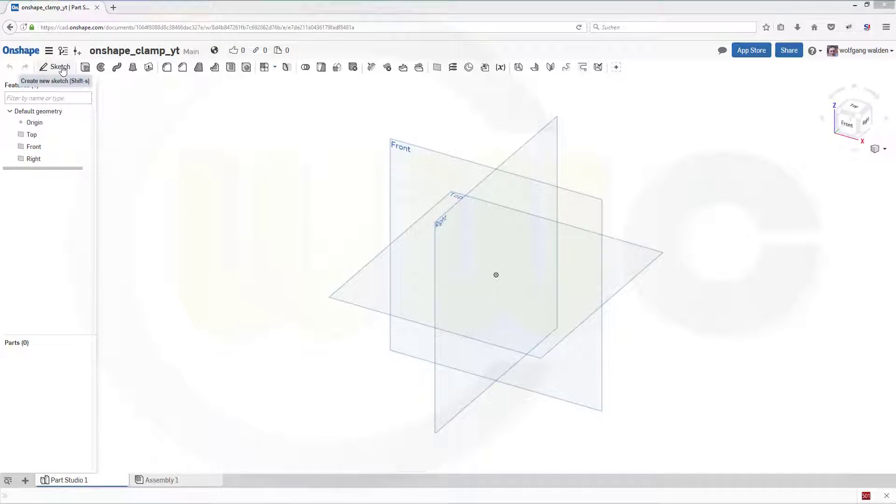
click(63, 69)
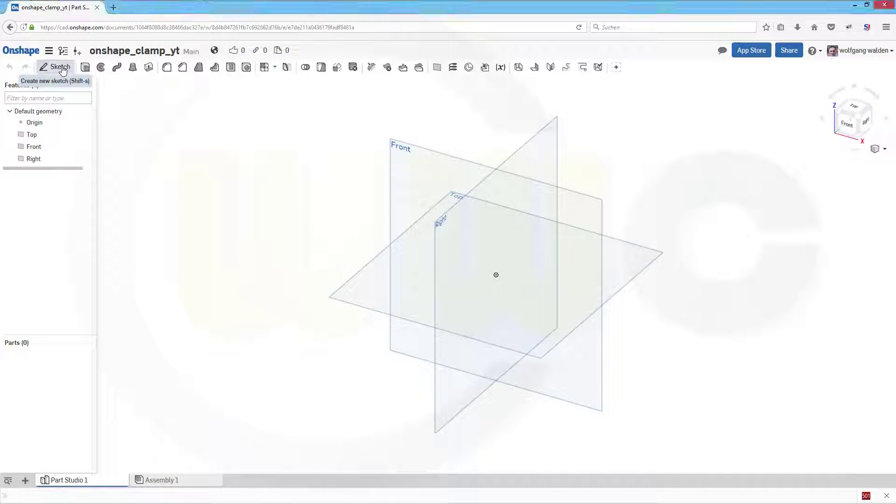
click(460, 163)
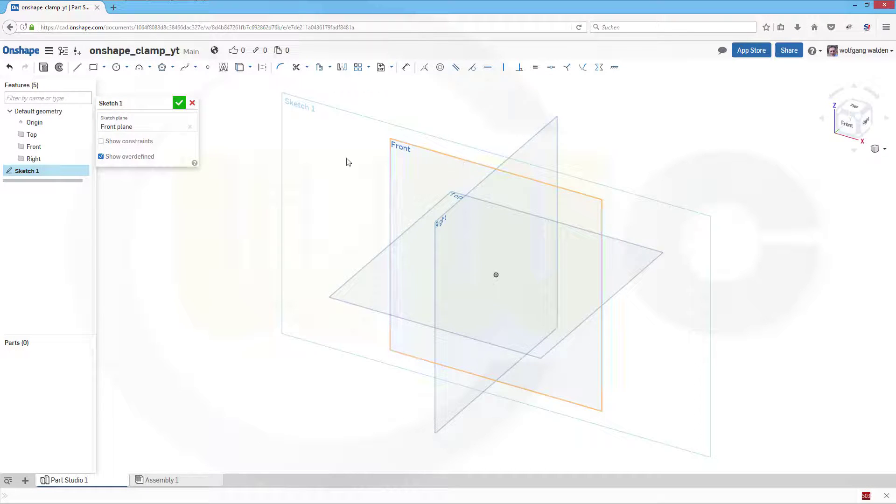
right_click(272, 182)
click(302, 253)
Draw a horizontal line and a half-circle 3-point arc starting at its right end
click(78, 67)
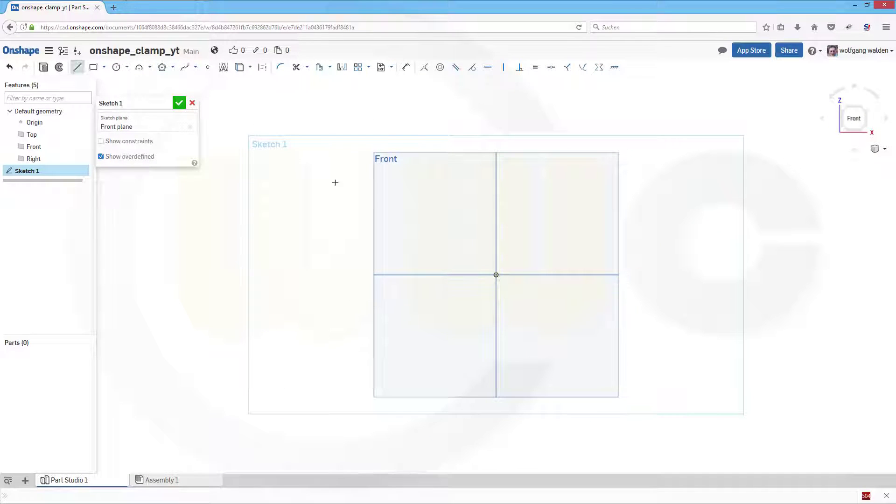
click(424, 265)
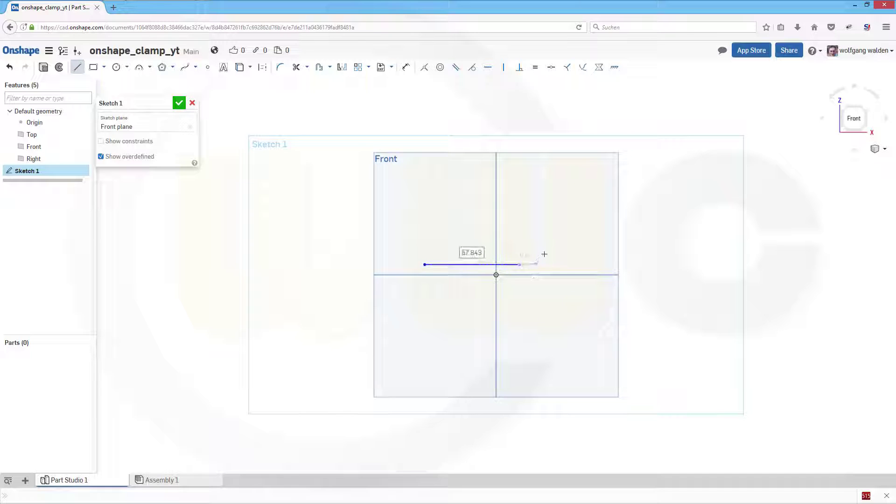
key(Escape)
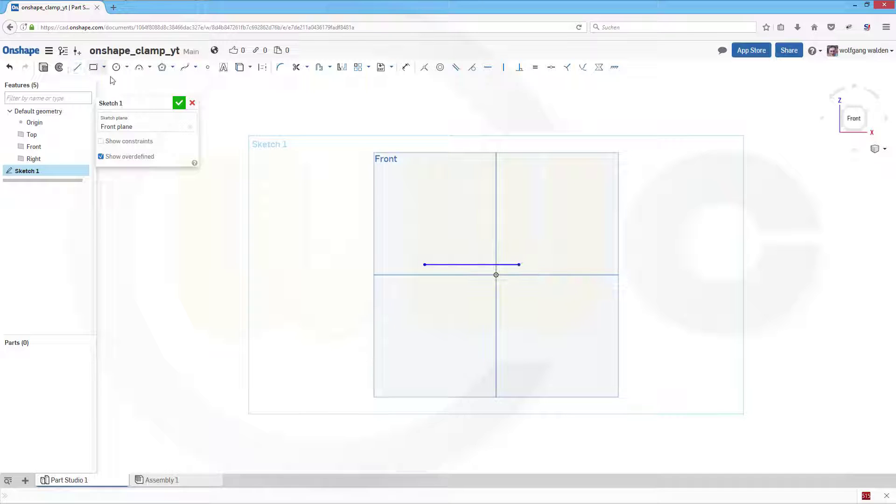
click(139, 68)
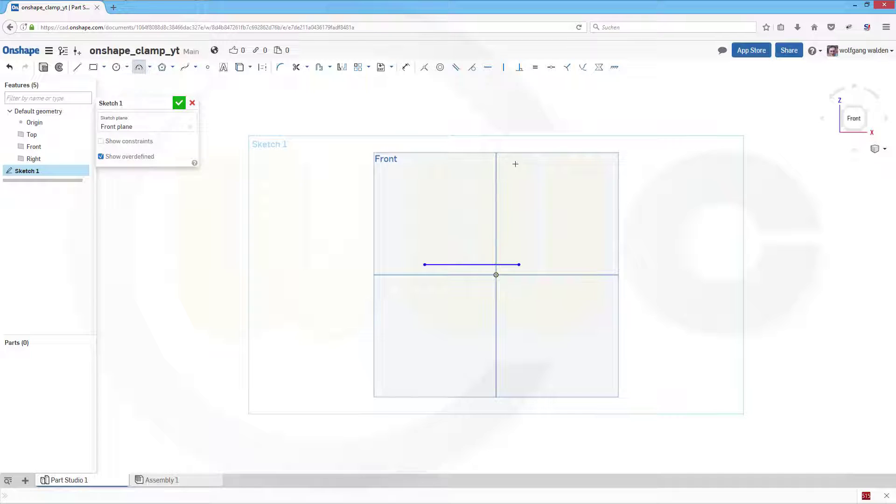
click(517, 264)
click(606, 265)
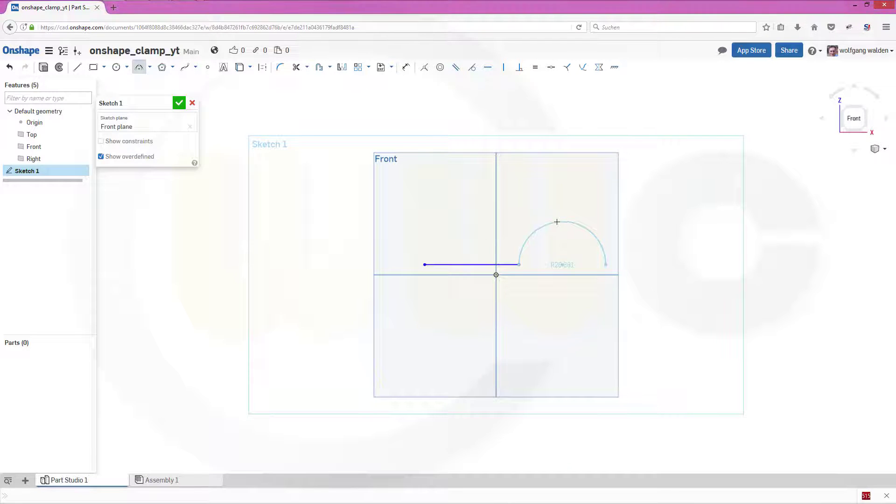
click(566, 224)
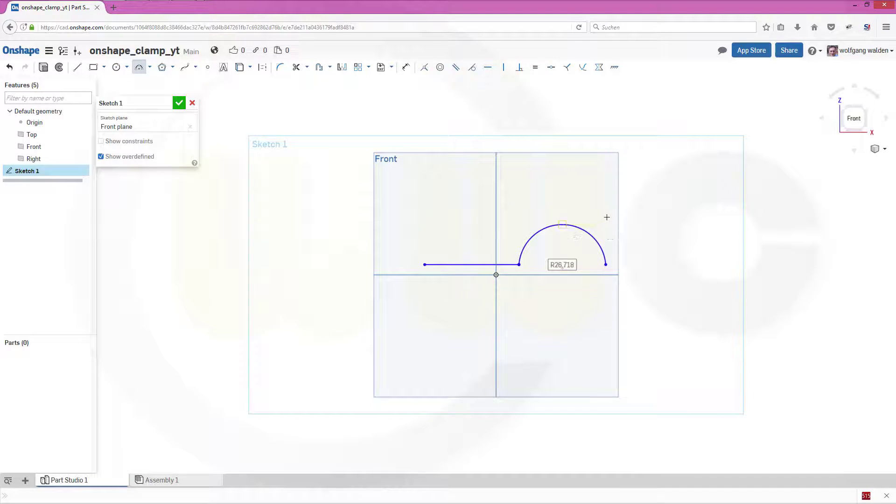
Make the arc centre coincident with the line and the line coincident with the origin
key(Escape)
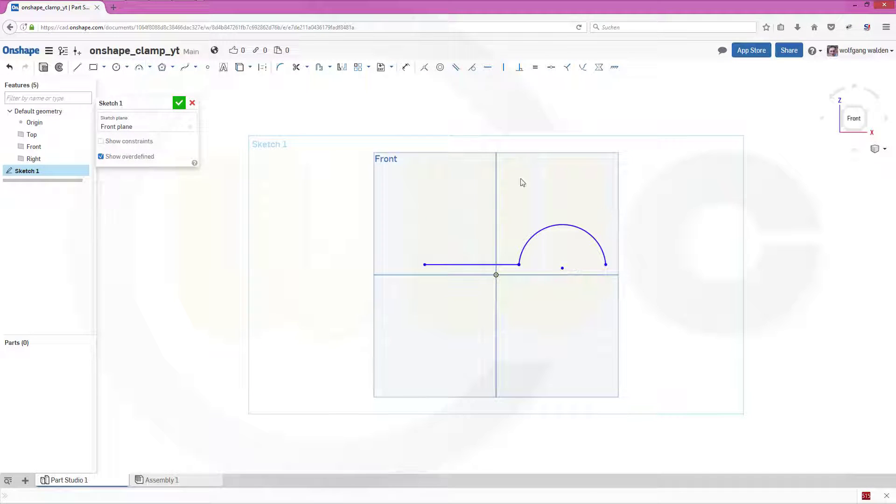
click(423, 67)
click(561, 267)
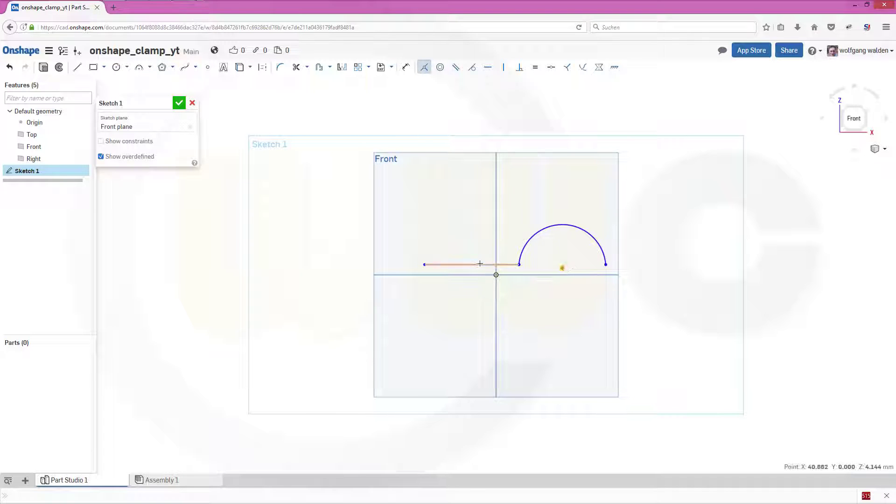
click(489, 241)
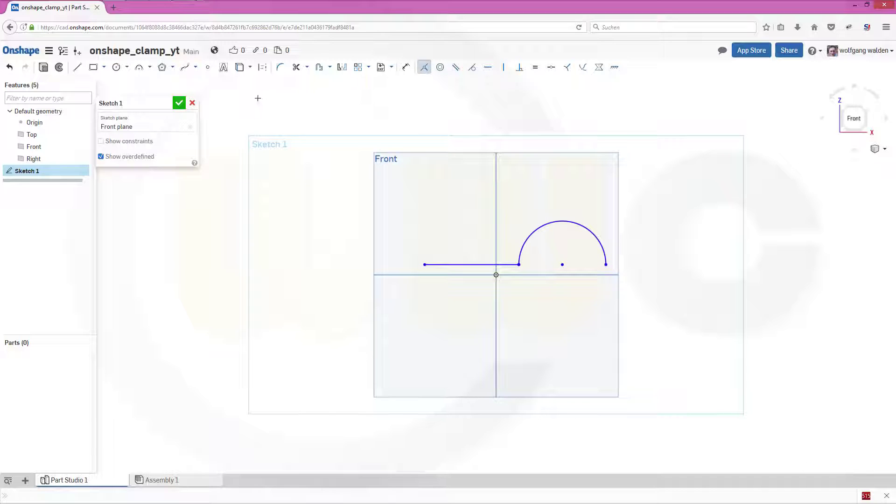
click(485, 267)
key(i)
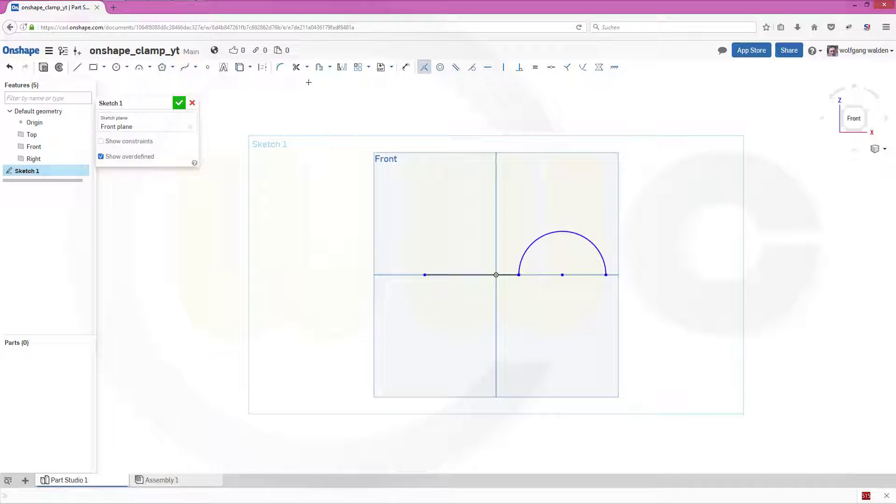
Dimension the arc radius to 25
click(407, 69)
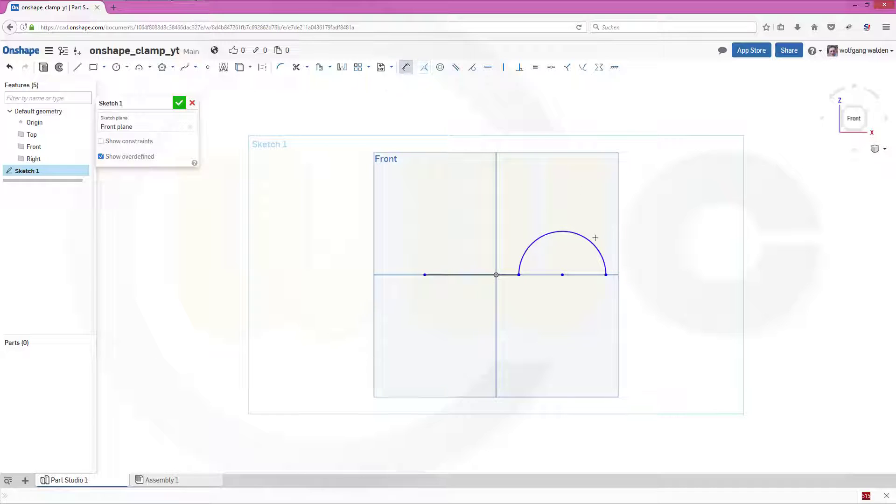
click(584, 249)
click(584, 254)
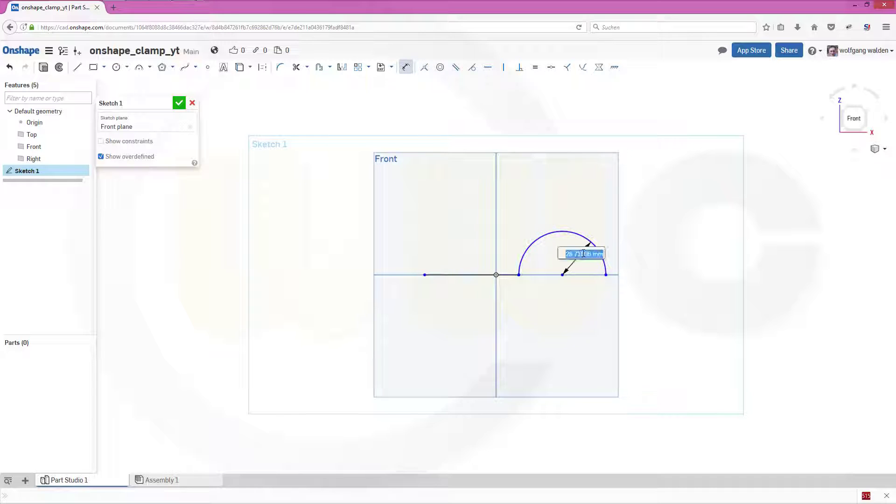
text(25)
key(Return)
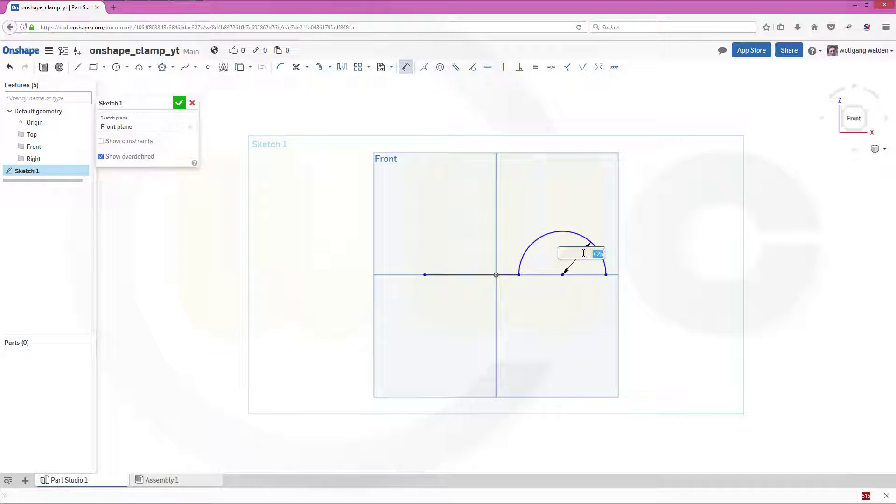
key(BackSpace)
key(Return)
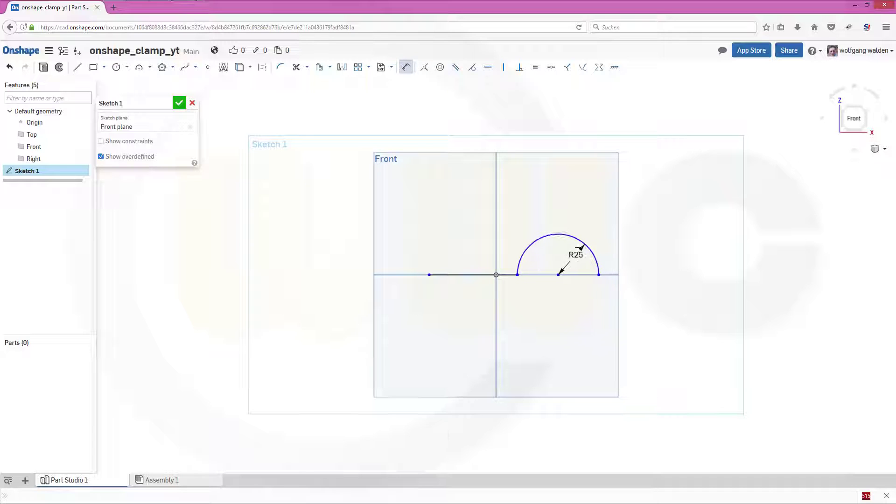
click(496, 275)
key(Escape)
key(Escape)
Dimension the arc centre 50 and the line's left end 100 from the origin
click(407, 68)
click(496, 274)
click(514, 209)
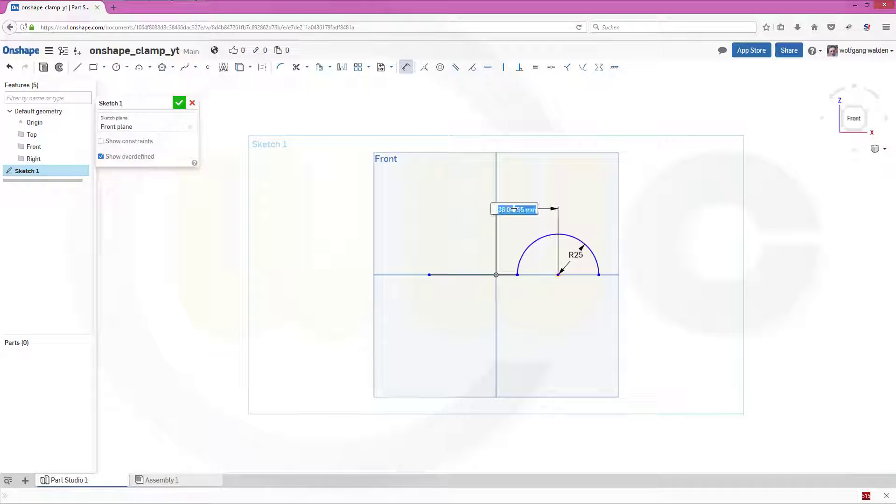
text(50)
key(Return)
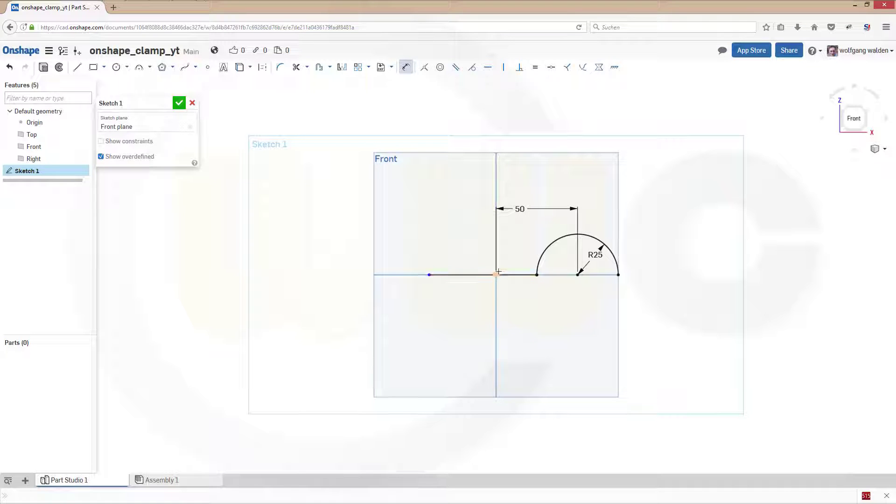
click(498, 271)
click(470, 199)
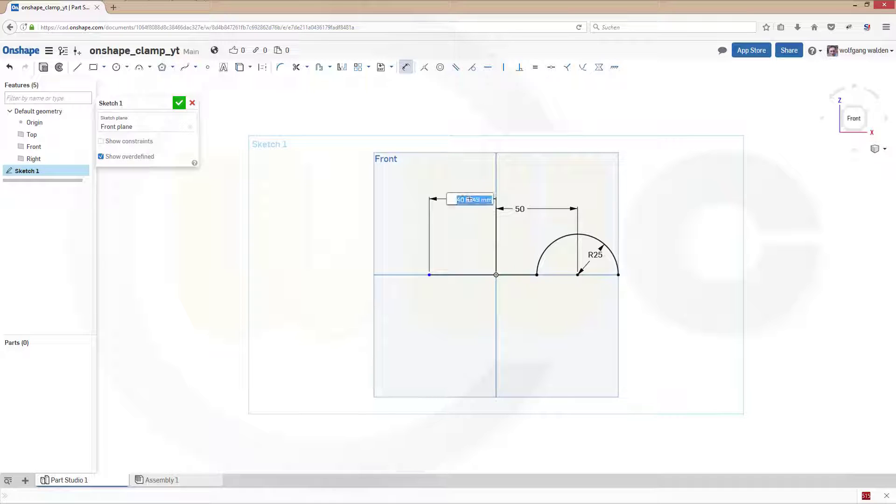
text(100)
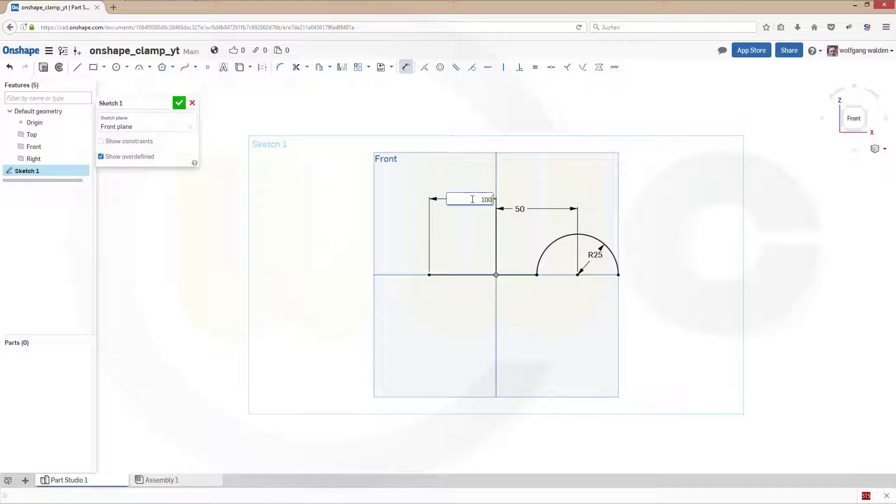
key(Return)
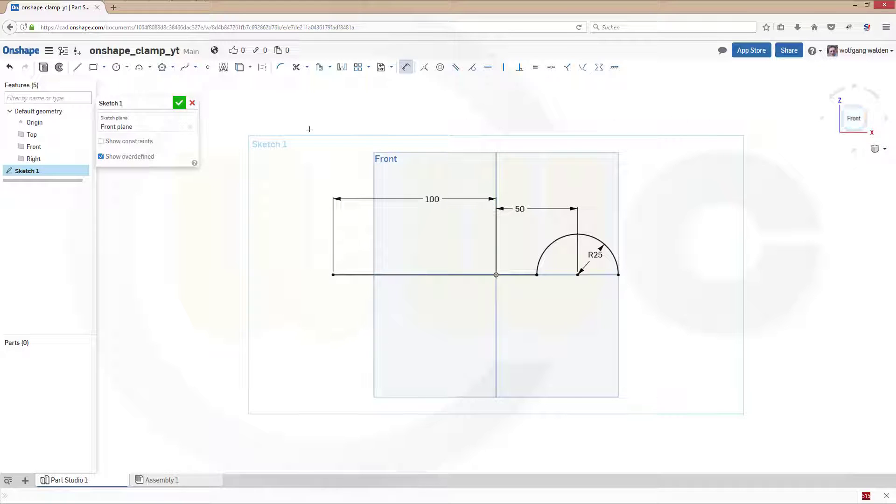
Finish Sketch 1 and set up a Surface extrude with Symmetric end type
click(179, 103)
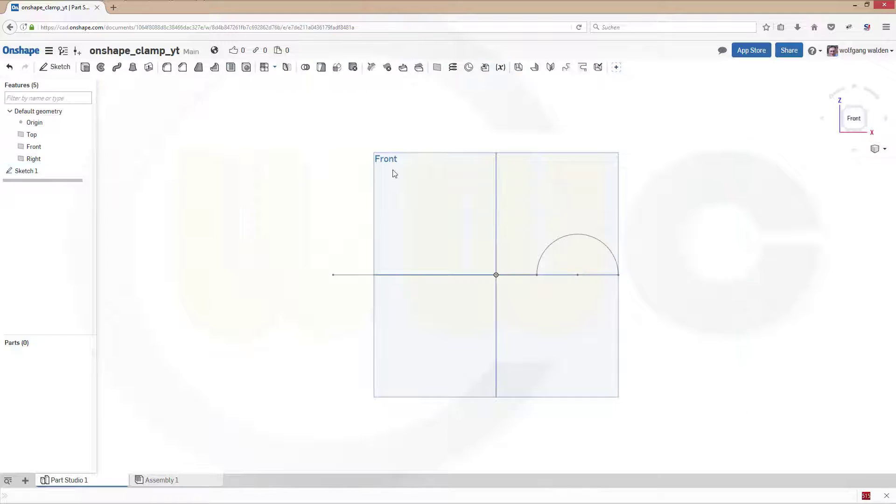
key(Up)
key(Right)
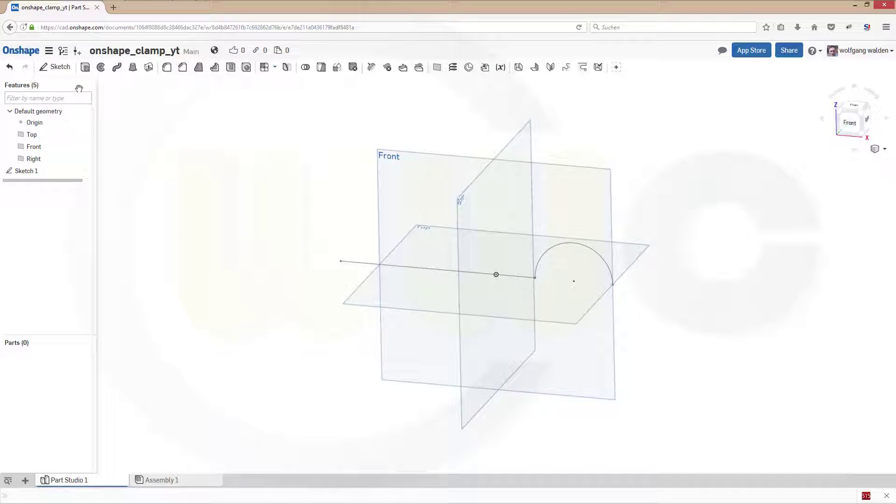
click(85, 67)
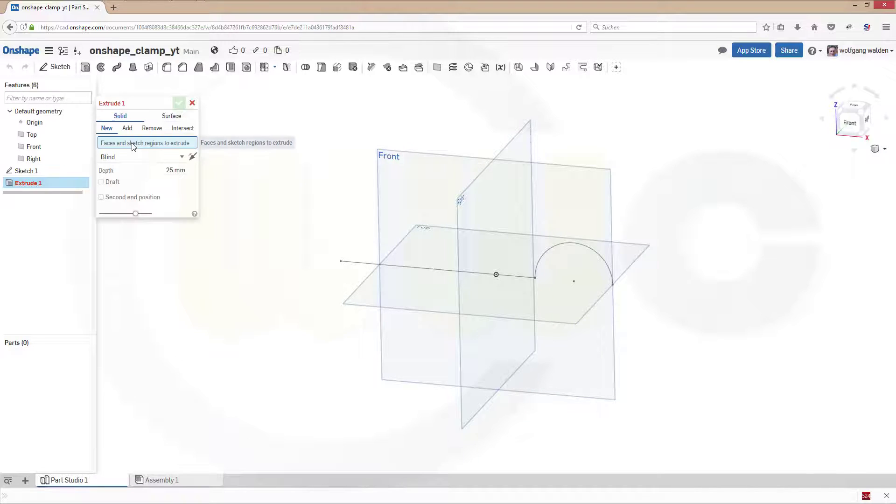
click(172, 117)
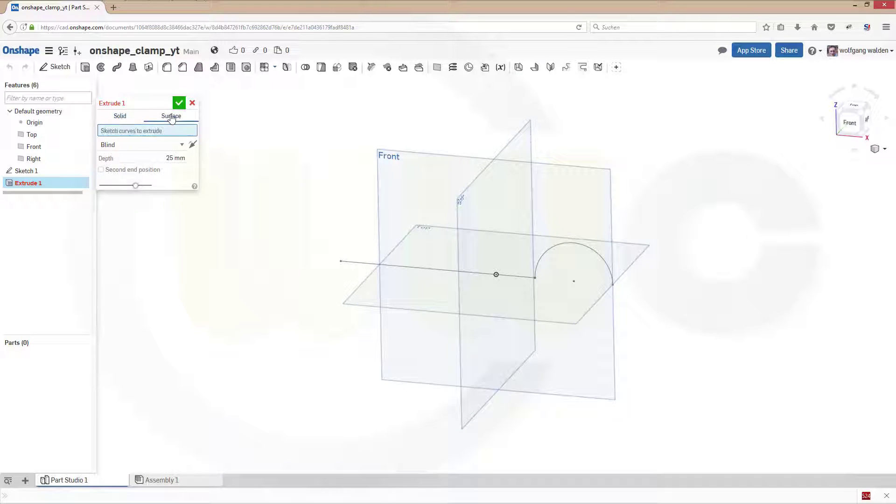
click(180, 145)
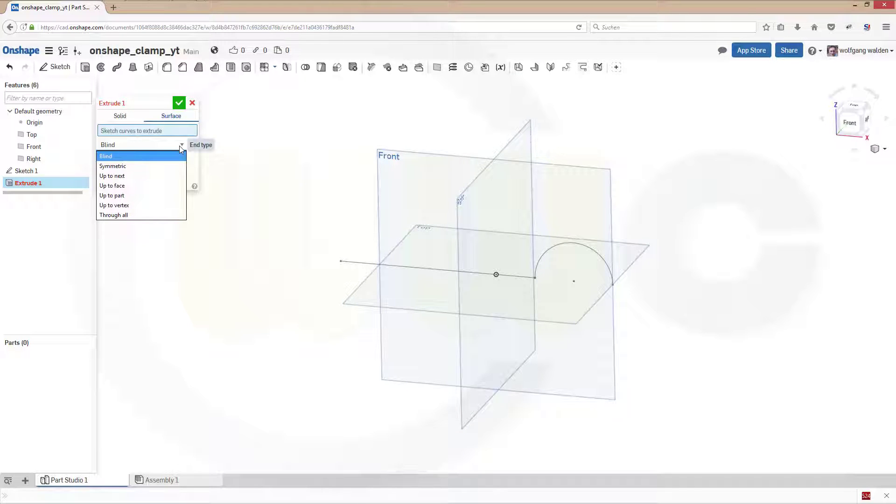
click(149, 168)
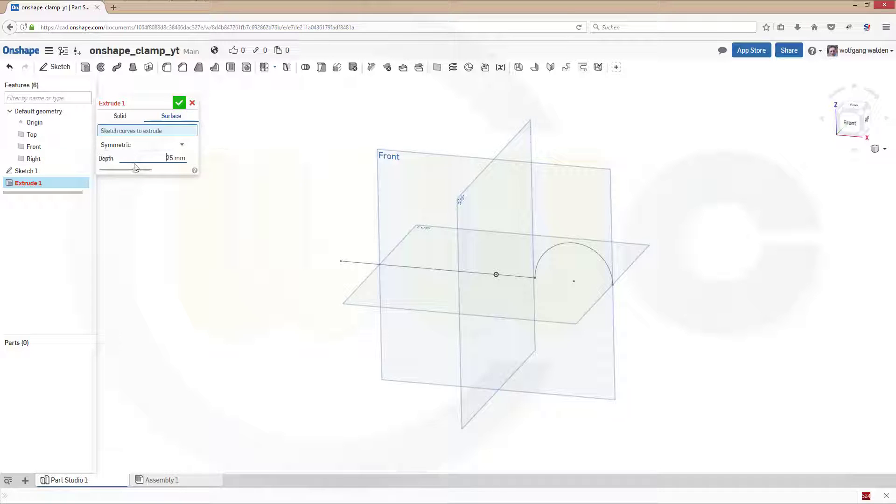
Extrude Sketch 1 to a 100 mm symmetric depth and accept the surface
key(ctrl+a)
text(50)
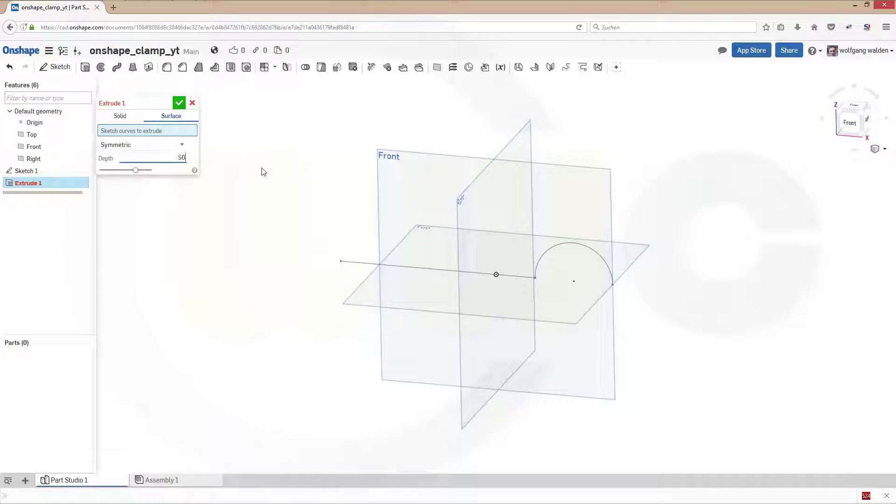
click(24, 172)
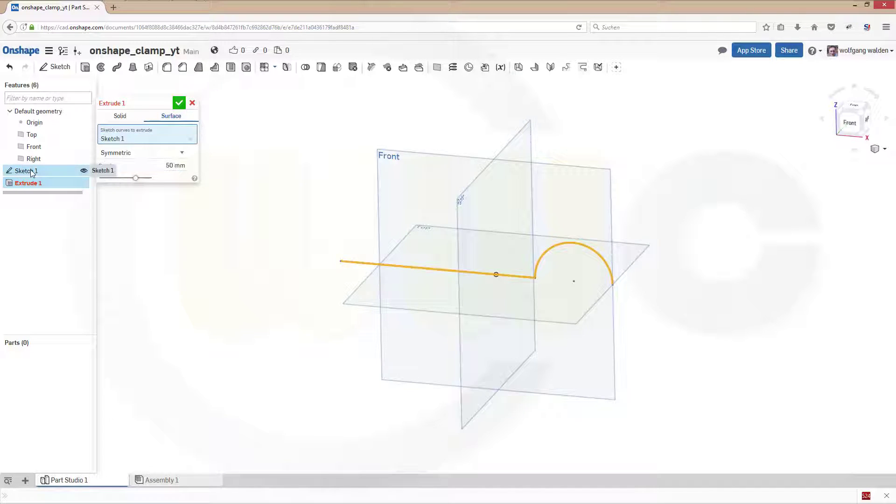
click(173, 167)
text(100)
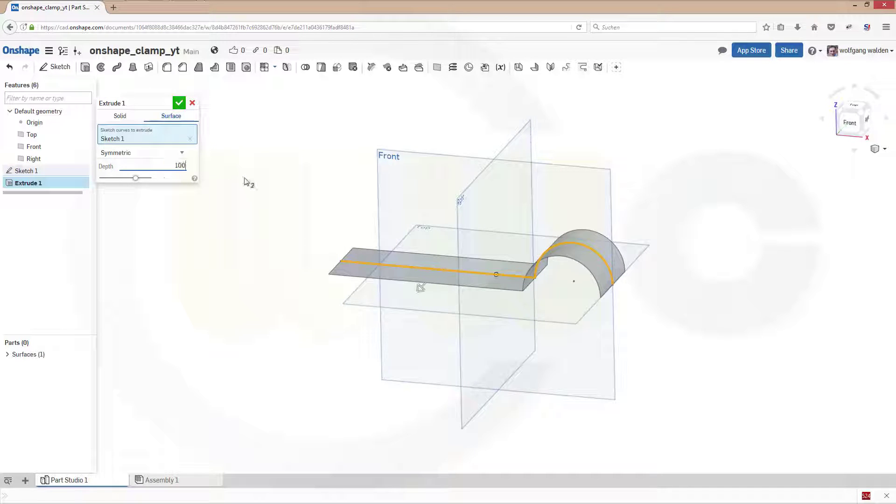
key(Return)
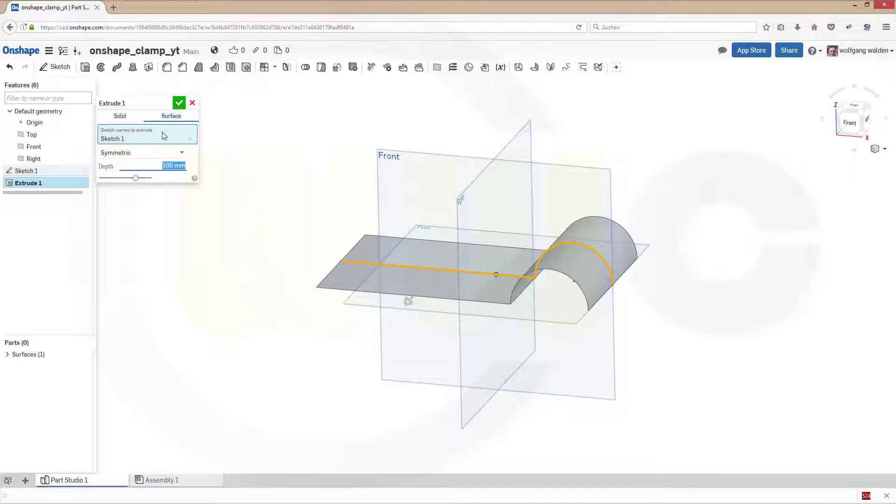
click(179, 103)
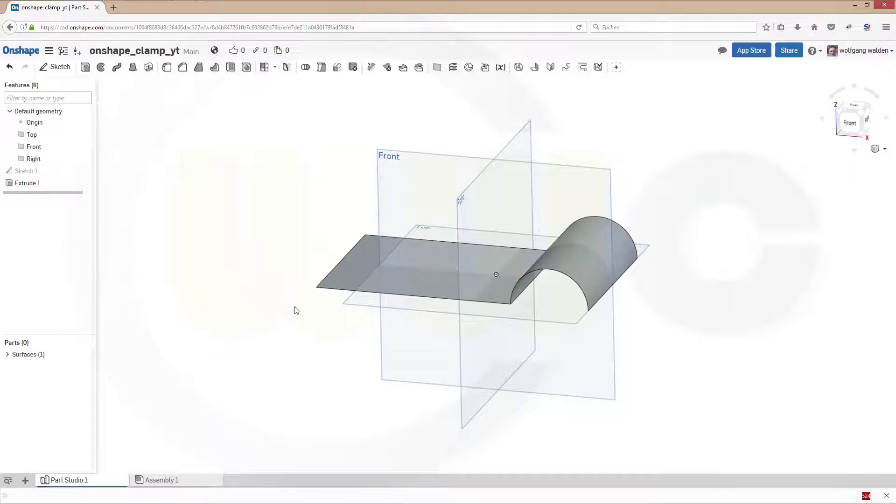
key(shift+1)
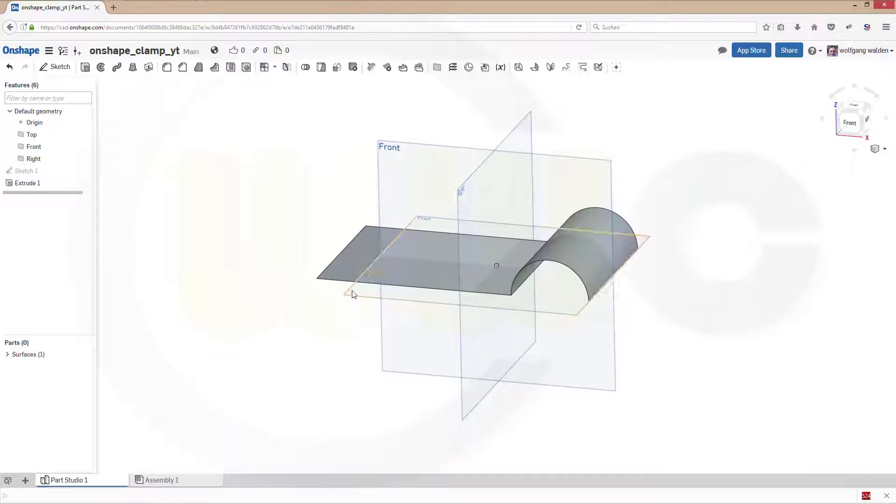
key(Up)
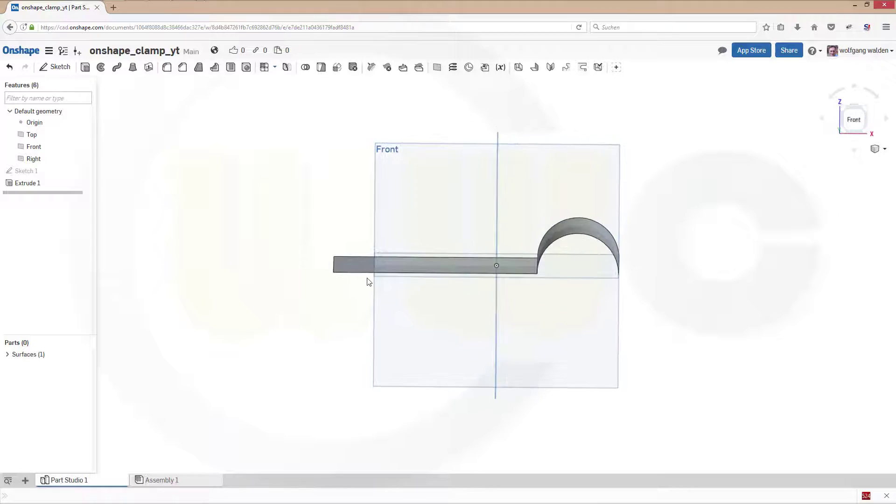
mouse_move(420, 223)
right_down()
mouse_move(420, 234)
mouse_move(413, 212)
mouse_move(417, 230)
right_up()
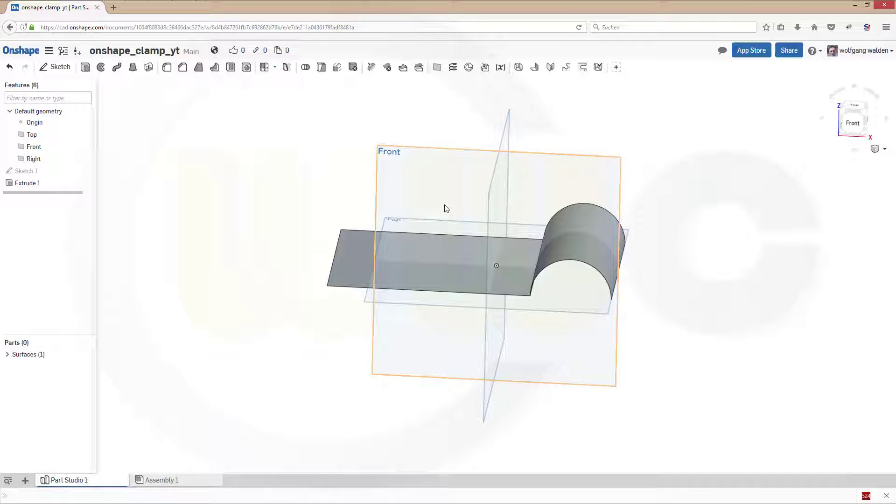
click(404, 241)
click(266, 244)
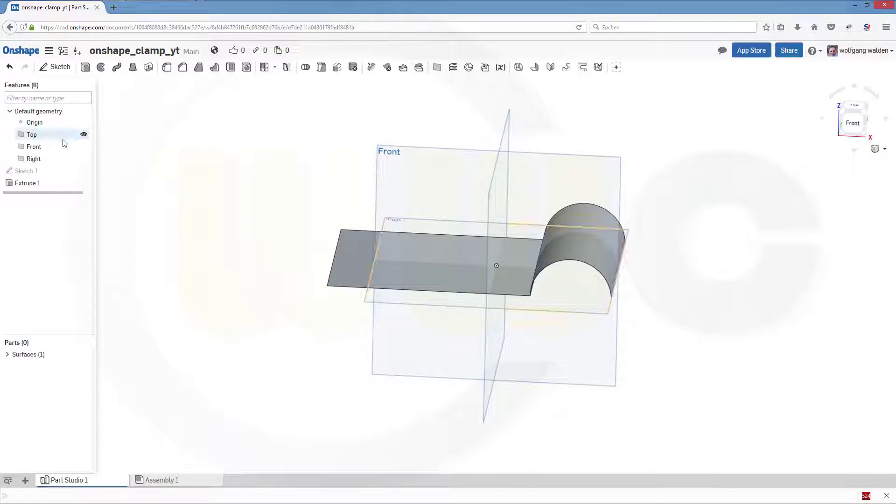
Thicken the flat and arched surfaces by 8 mm toward the opposite side
click(149, 68)
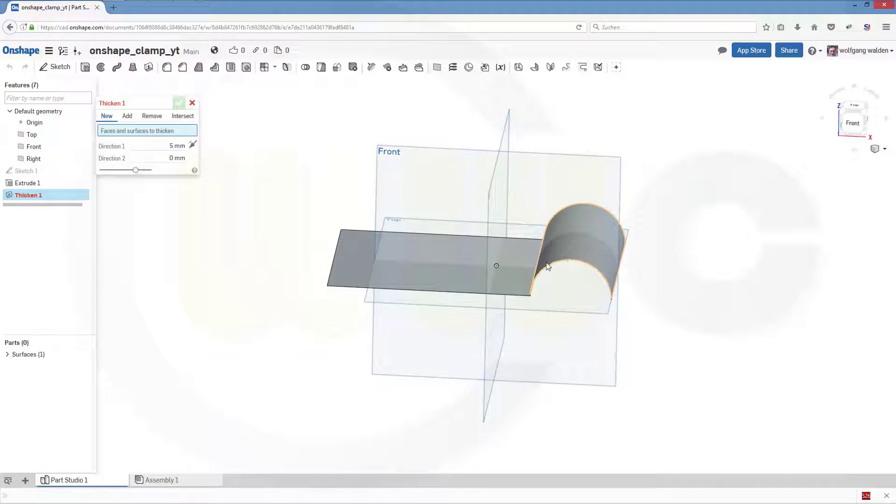
drag(546, 263, 505, 329)
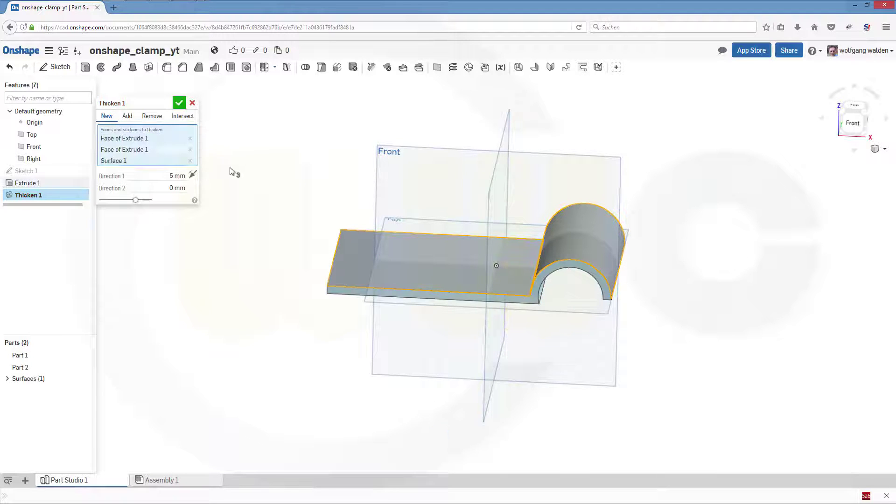
click(192, 175)
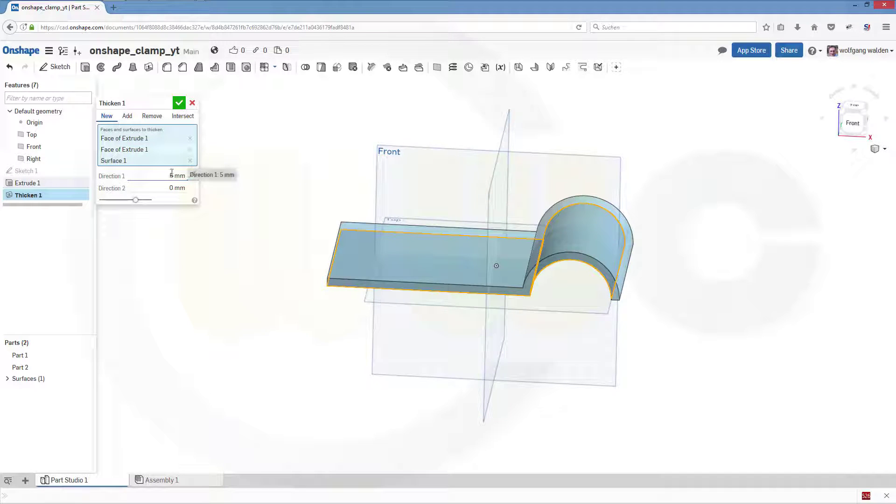
click(172, 175)
text(8)
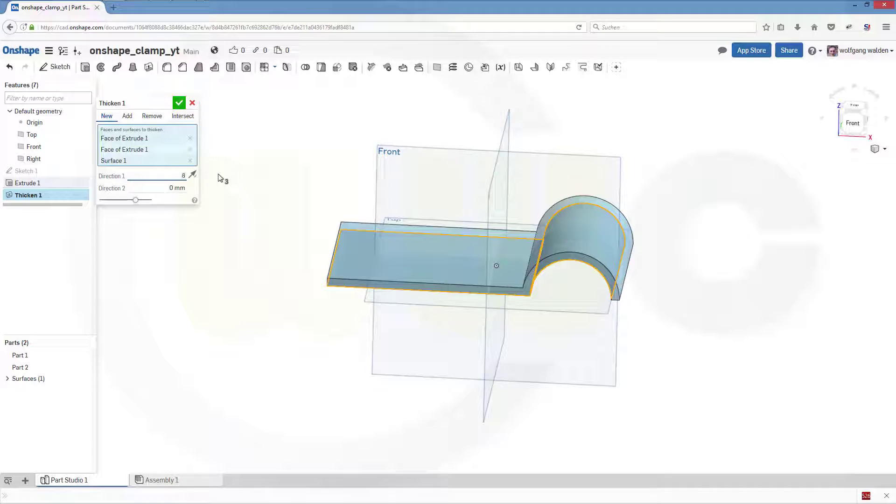
key(Return)
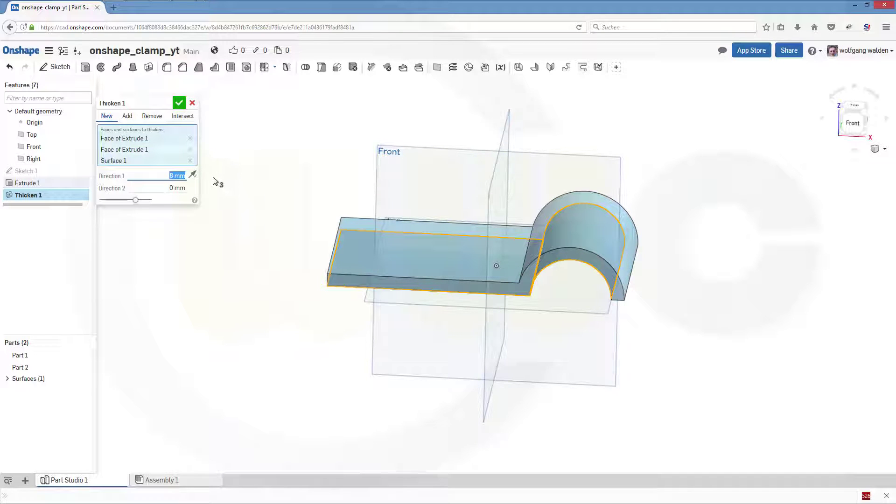
click(180, 104)
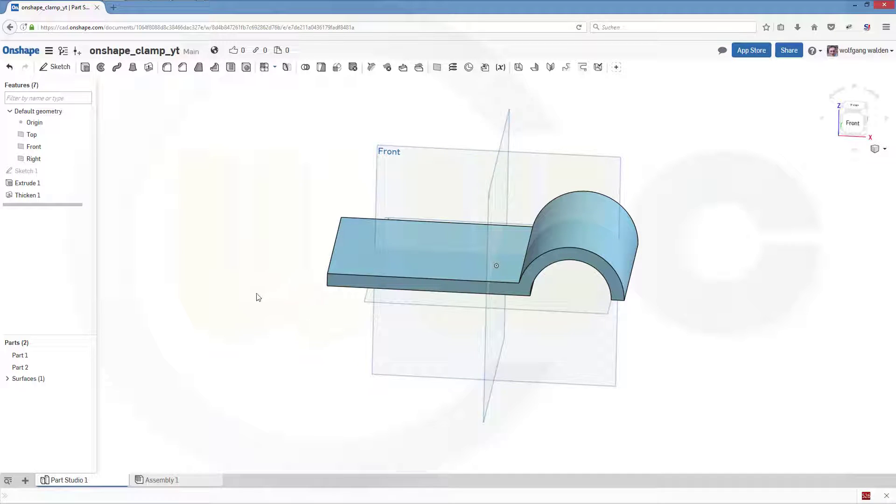
right_drag(261, 295, 294, 190)
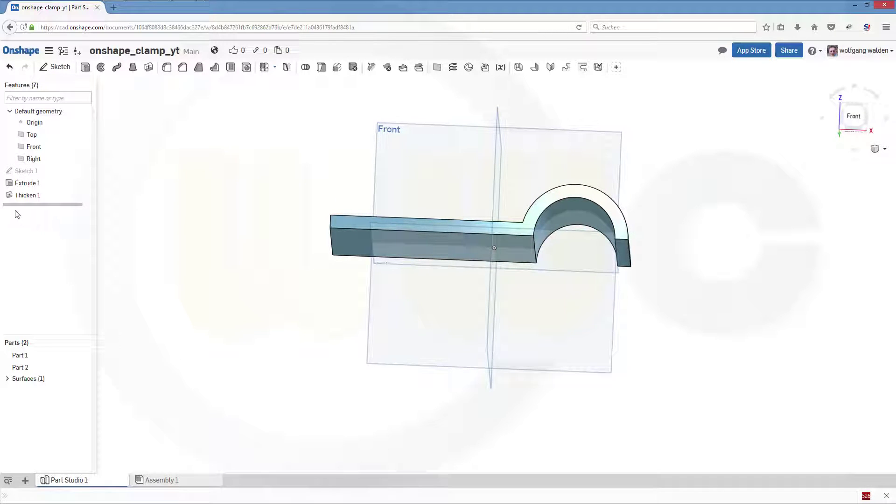
Unhide Surface 1 and thicken it by 4 mm as a Remove operation
click(8, 379)
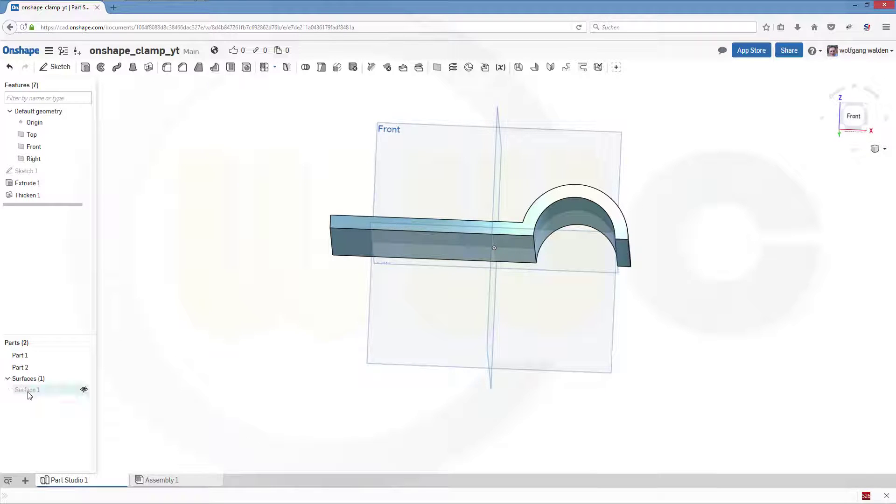
click(84, 390)
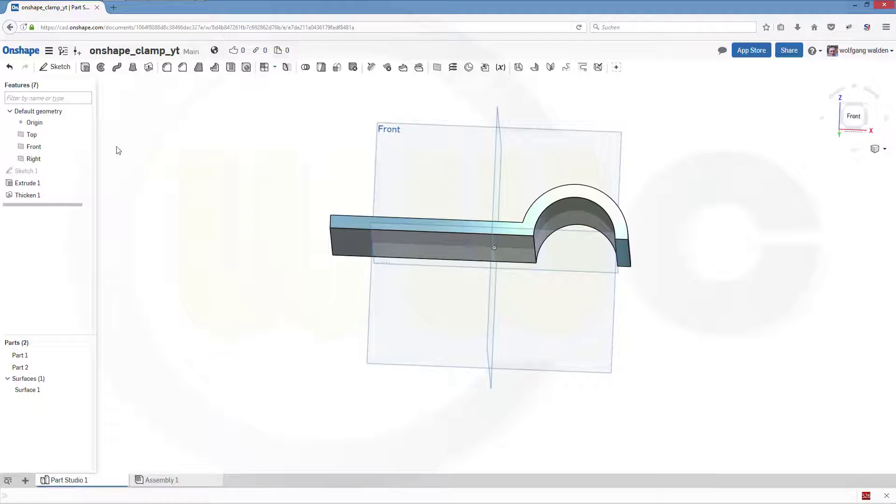
click(149, 67)
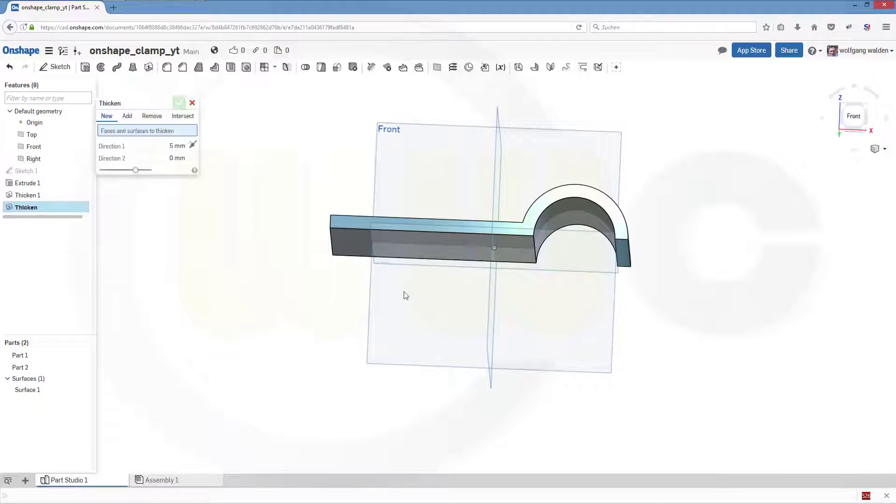
click(47, 392)
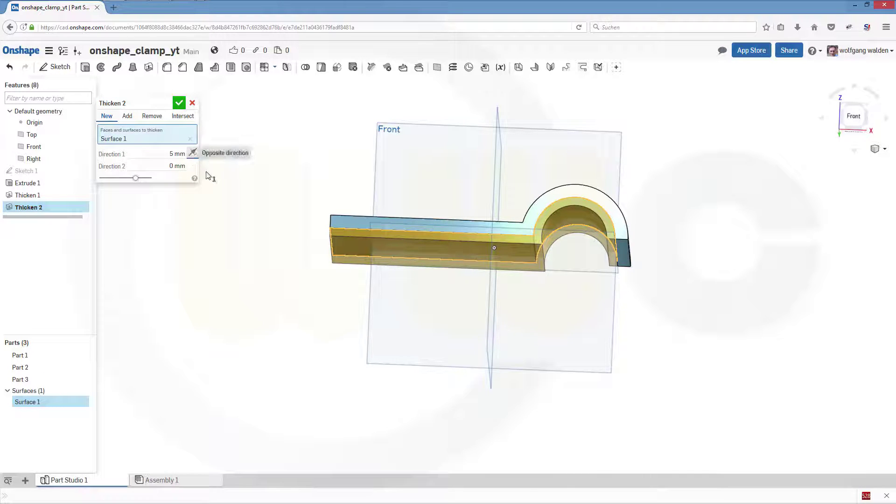
key(Up)
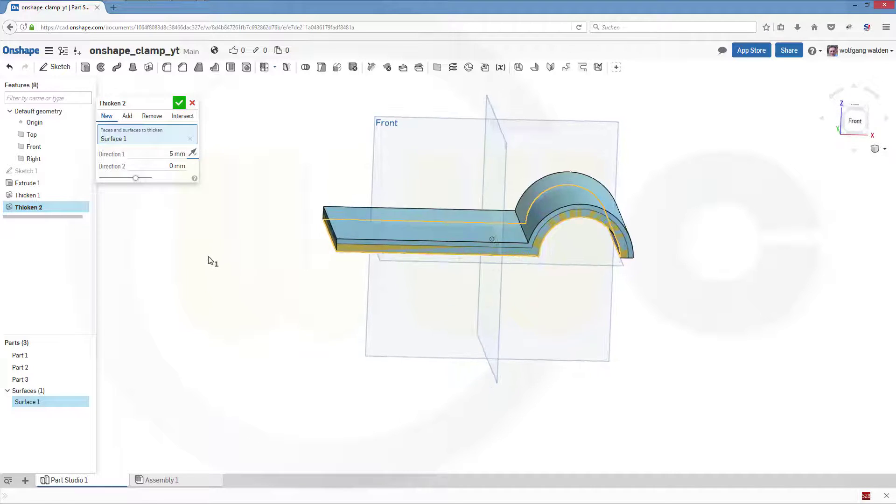
key(Down)
mouse_move(193, 153)
mouse_down()
mouse_move(235, 154)
mouse_move(178, 154)
mouse_up()
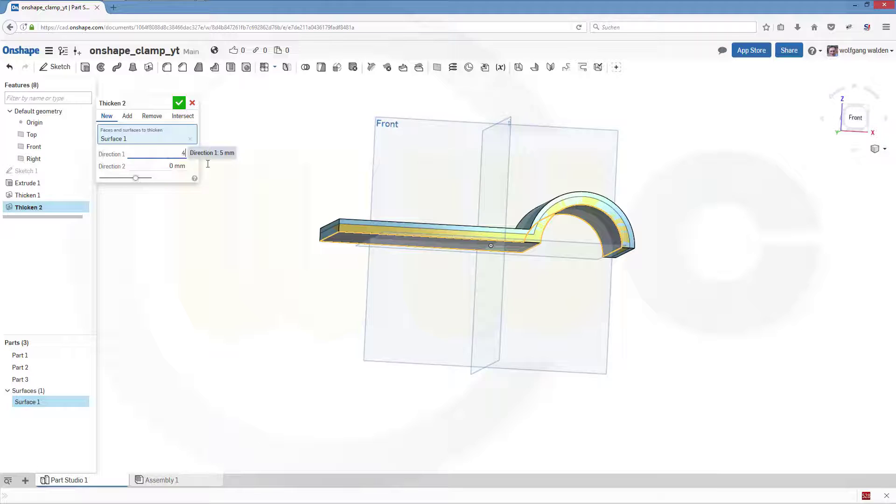
text(4)
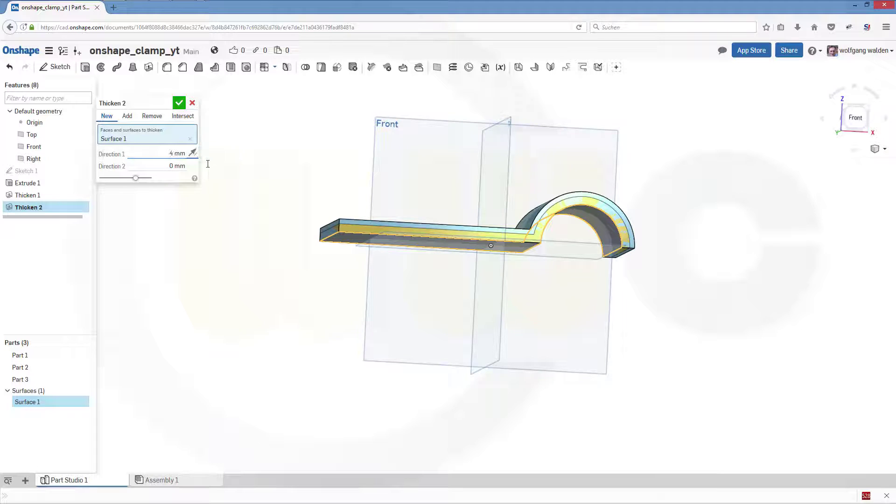
click(150, 118)
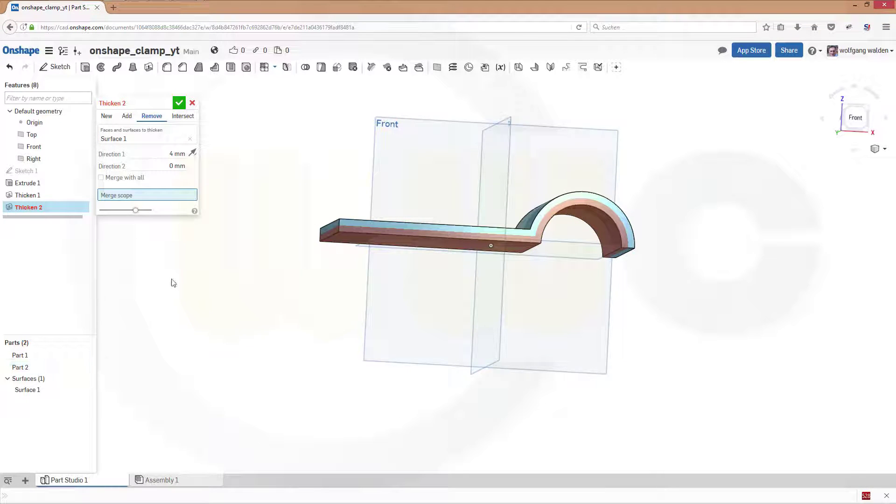
Accept Thicken 2, then edit it to turn on Merge with all
click(179, 104)
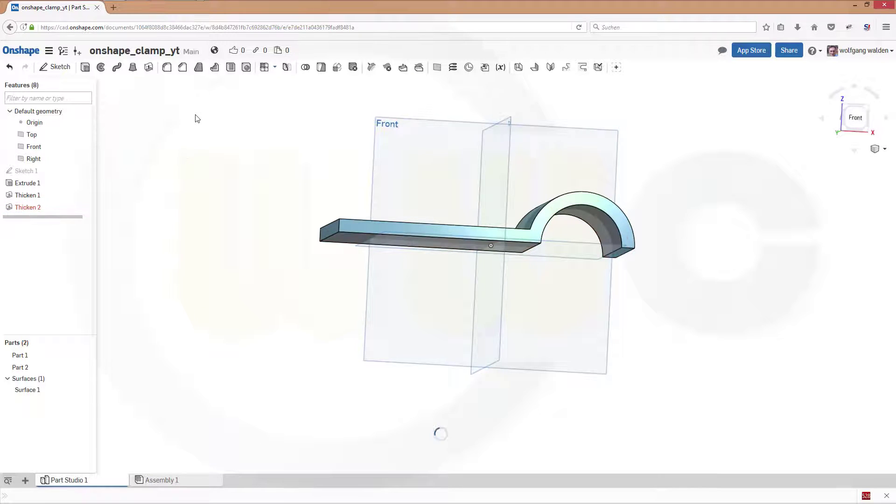
right_drag(271, 185, 276, 252)
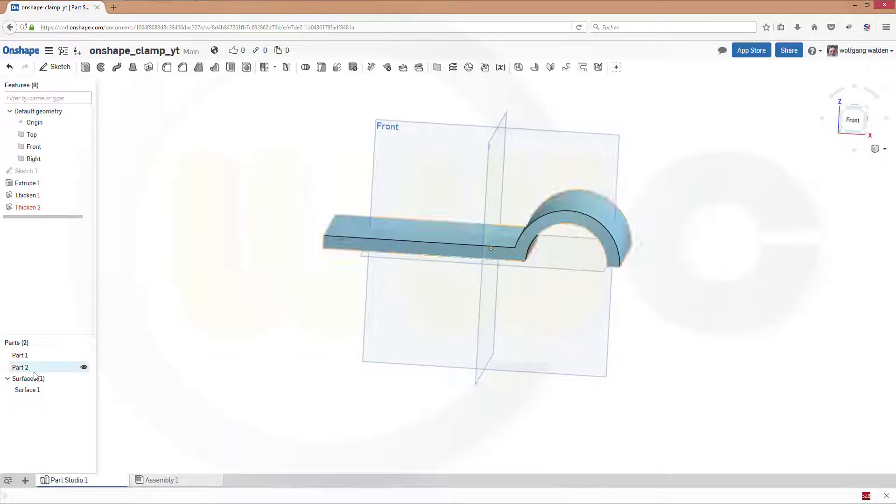
double_click(24, 206)
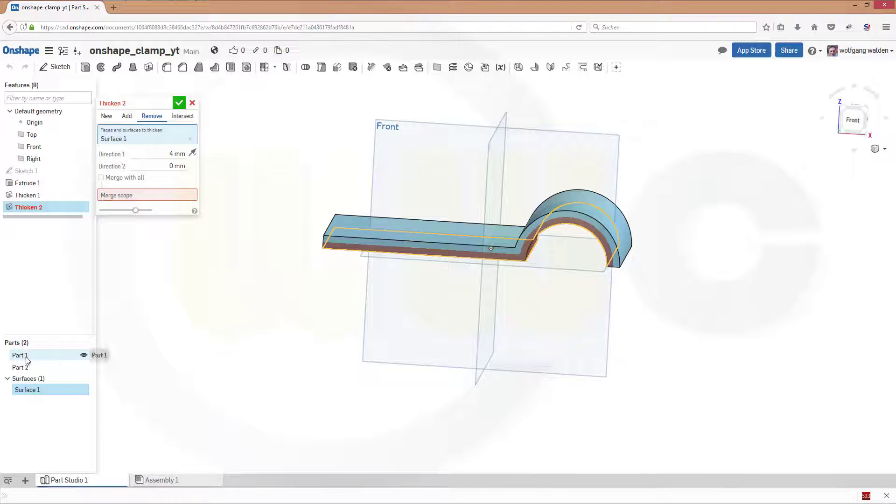
click(101, 178)
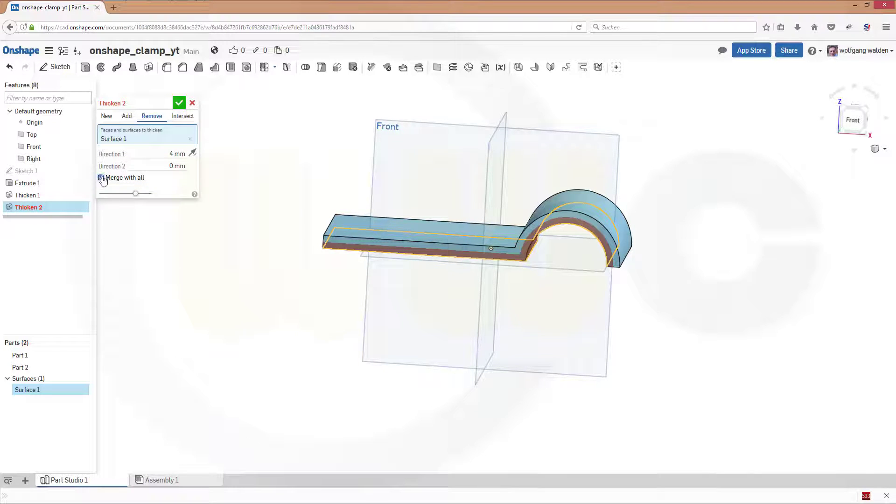
click(179, 106)
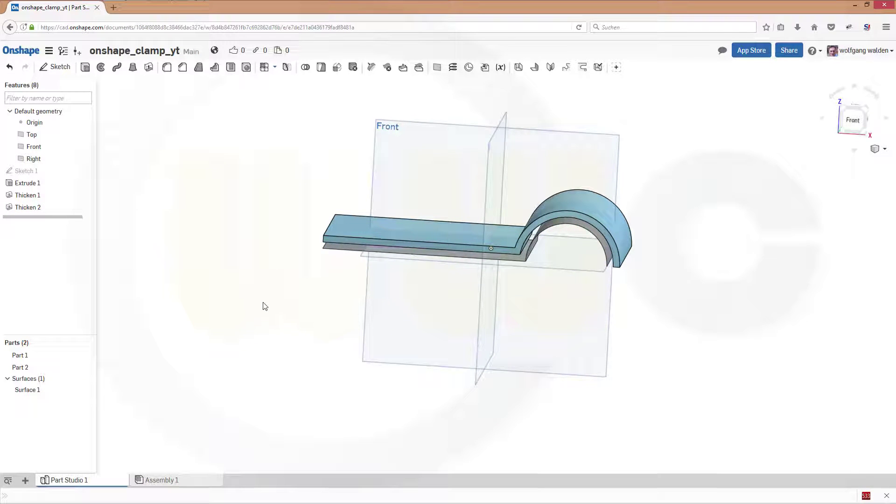
Hide Surface 1, leaving the solid clamp, and select the Front plane
middle_drag(264, 306, 269, 289)
key(Up)
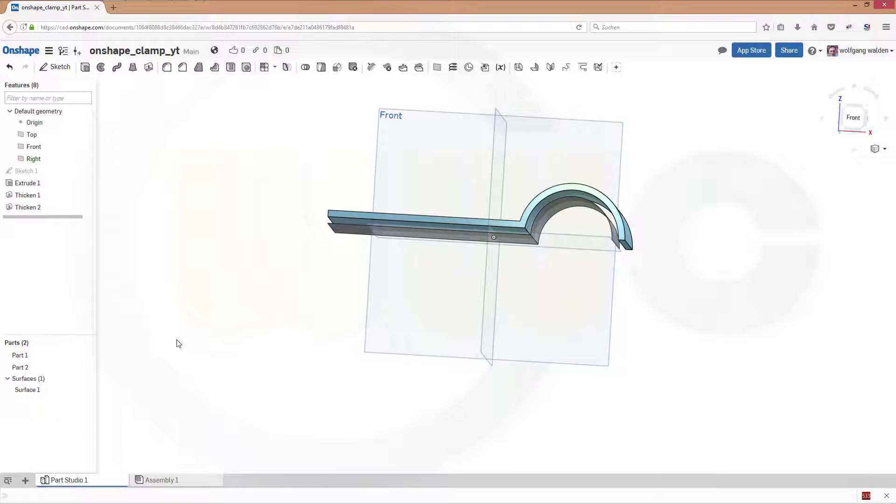
key(Down)
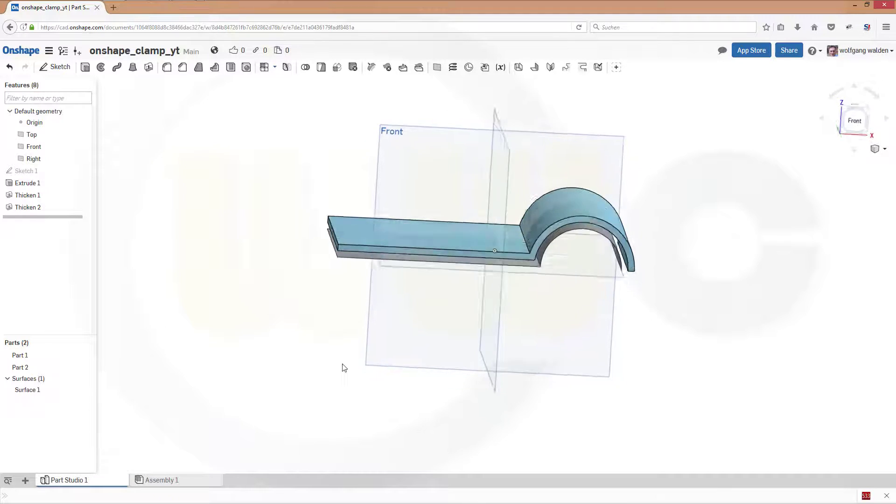
key(Down)
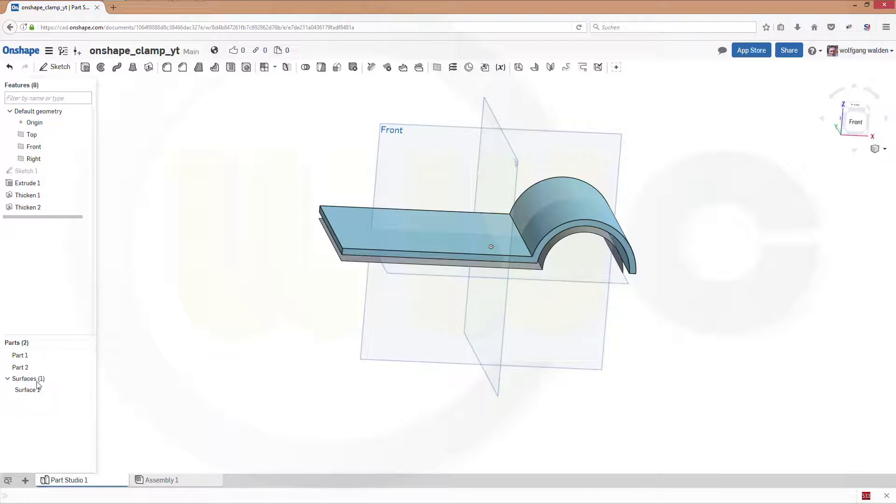
click(84, 390)
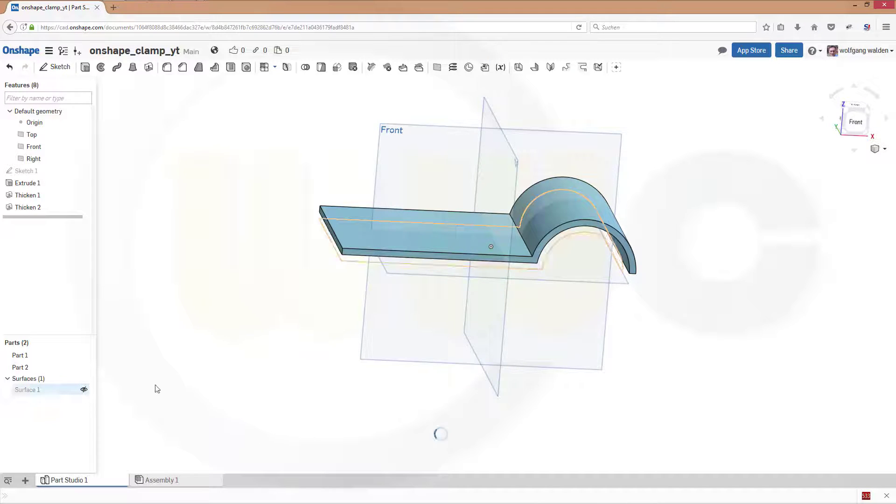
right_drag(390, 346, 360, 300)
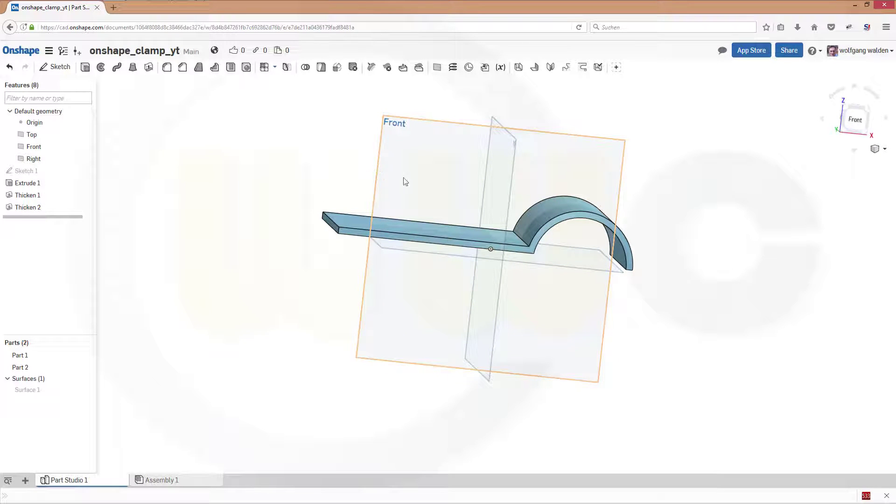
right_drag(320, 202, 325, 208)
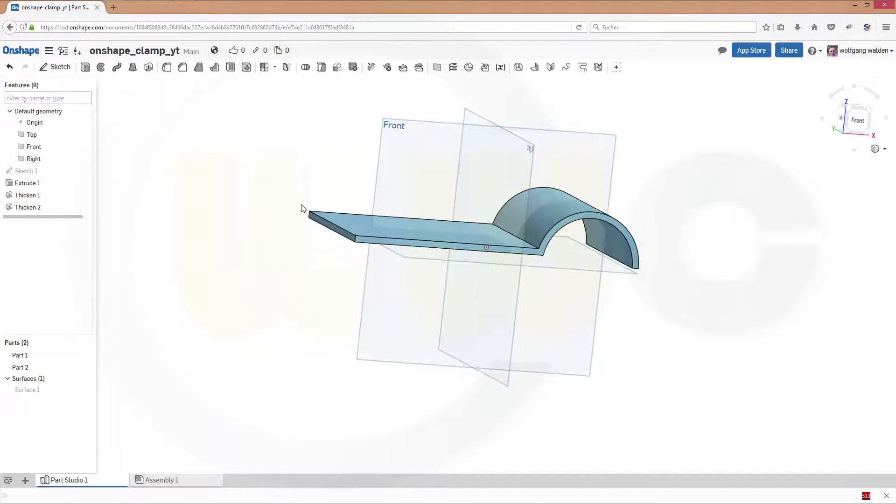
key(Right)
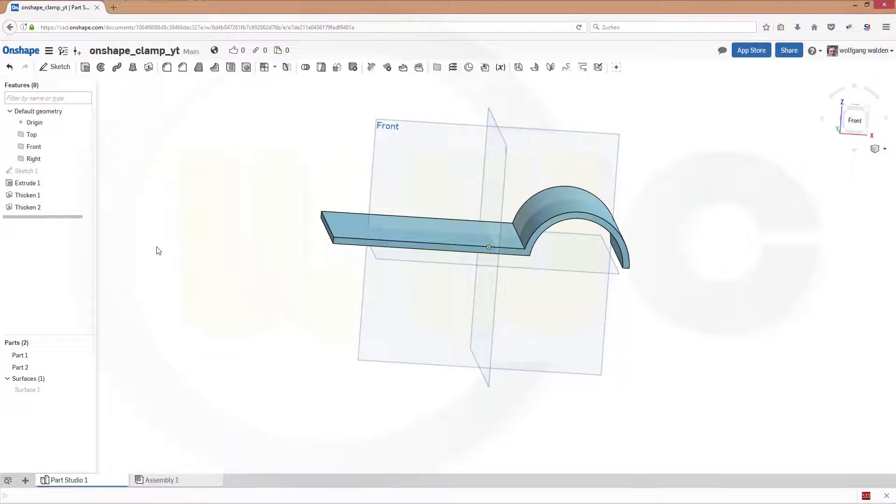
click(438, 123)
On the Front plane, draw a vertical and a horizontal line meeting at the origin
click(59, 67)
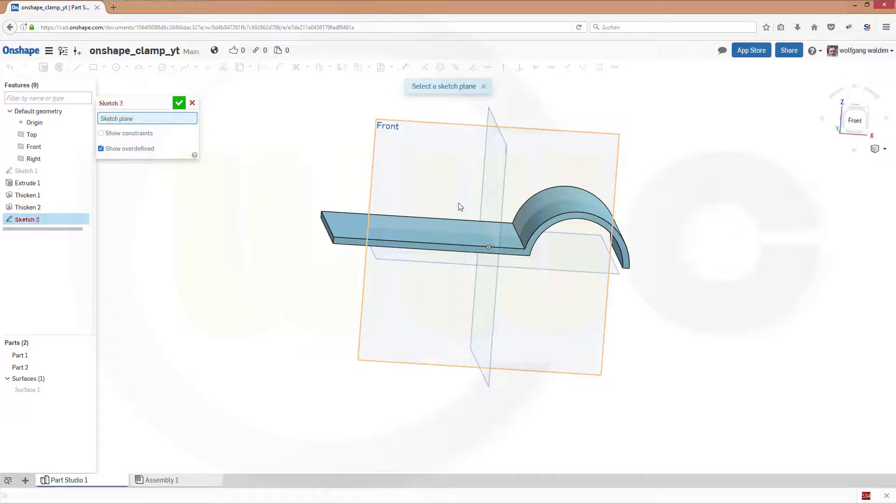
right_click(299, 165)
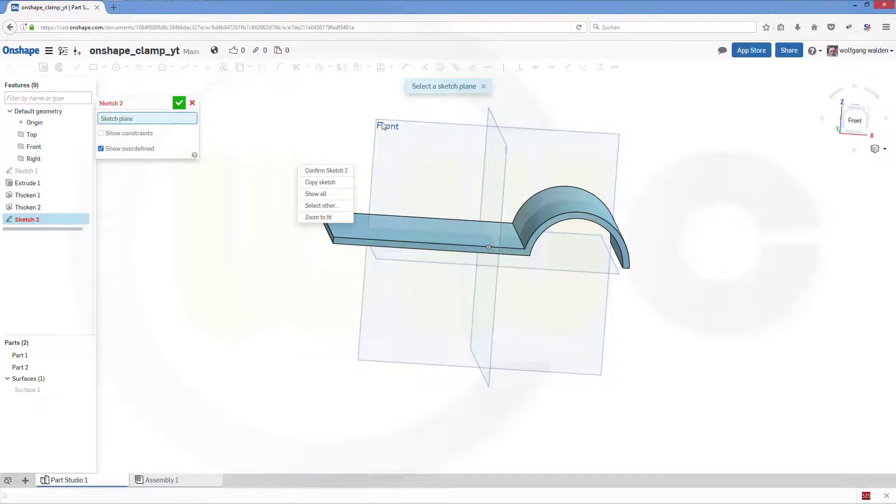
click(407, 122)
click(407, 122)
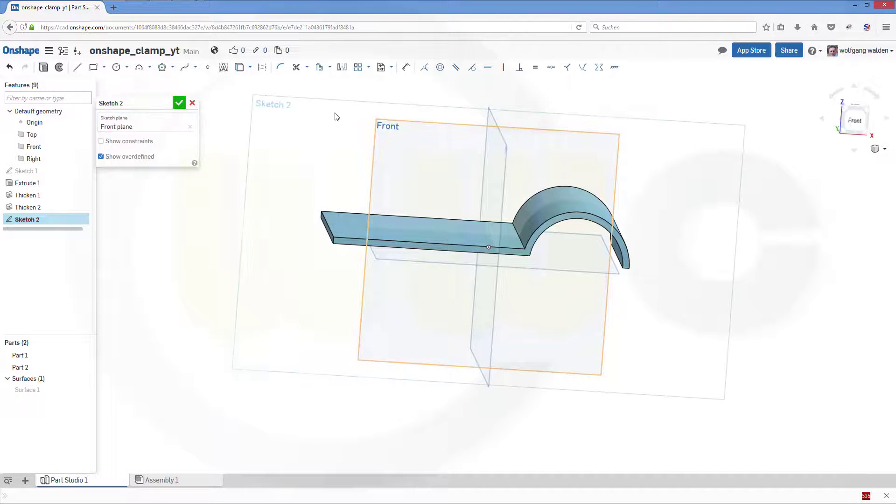
right_click(168, 284)
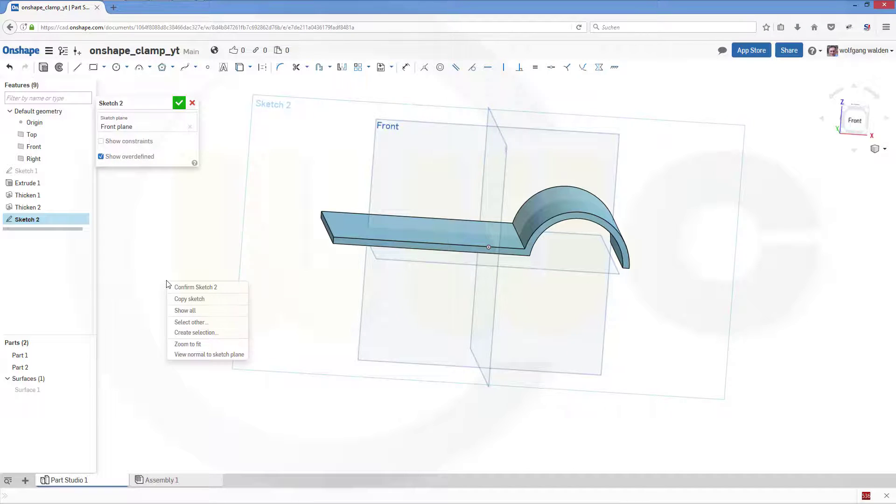
click(202, 355)
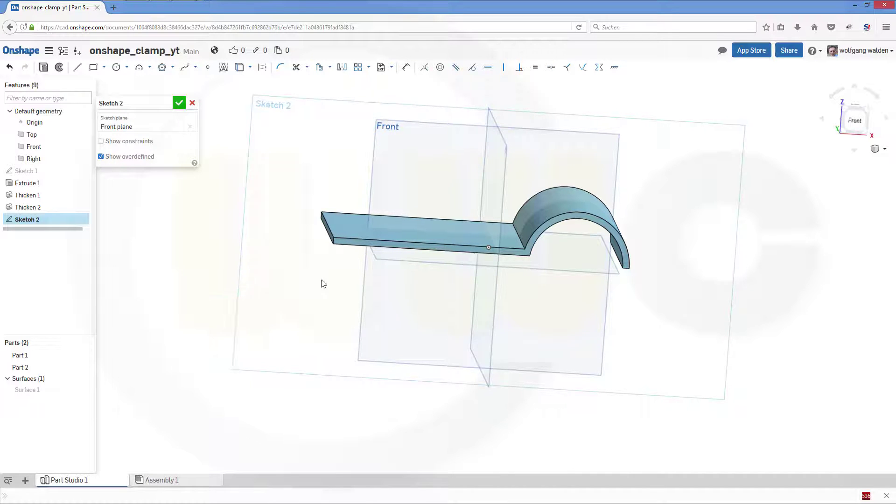
click(78, 67)
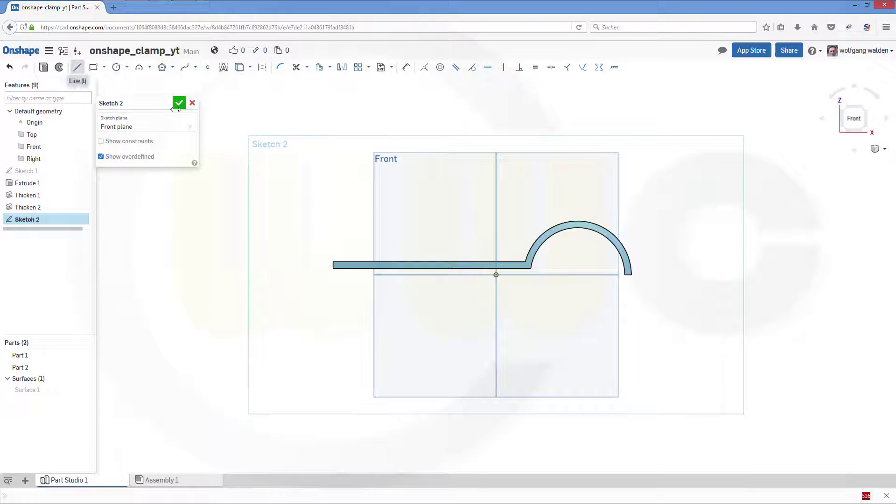
click(495, 184)
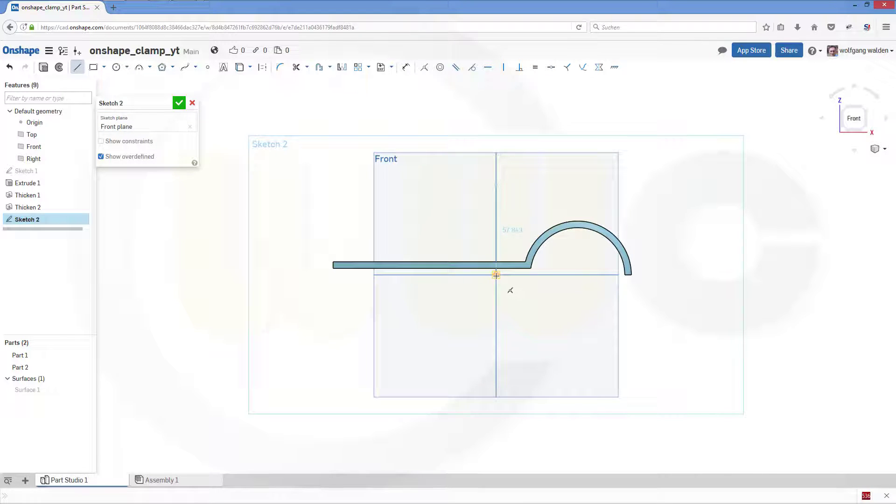
click(496, 275)
click(413, 275)
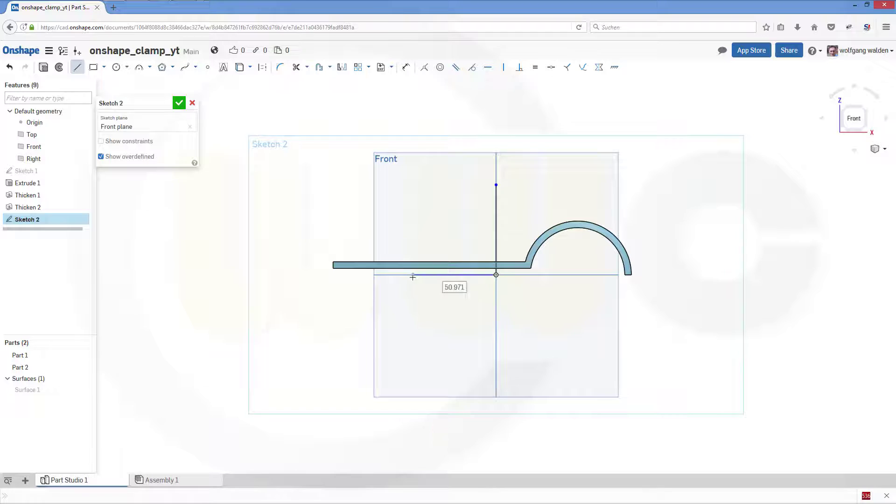
key(Escape)
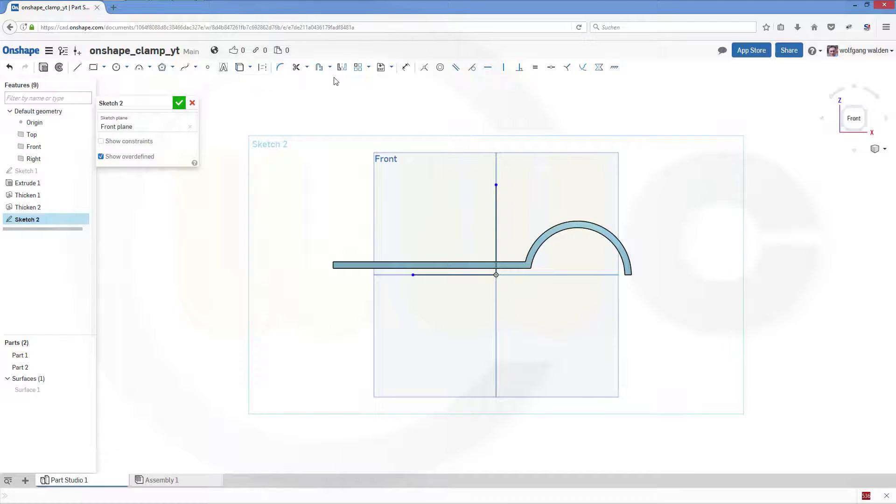
Dimension both lines to 50 mm and finish Sketch 2
click(406, 66)
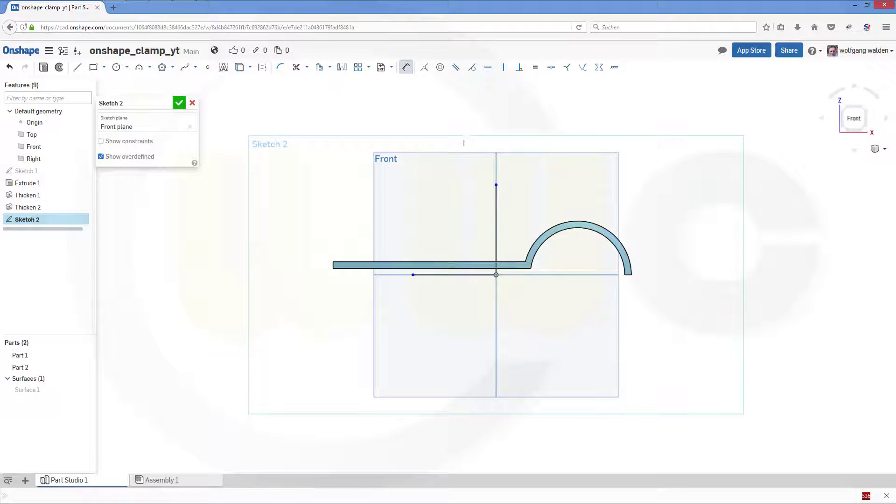
click(488, 210)
click(465, 213)
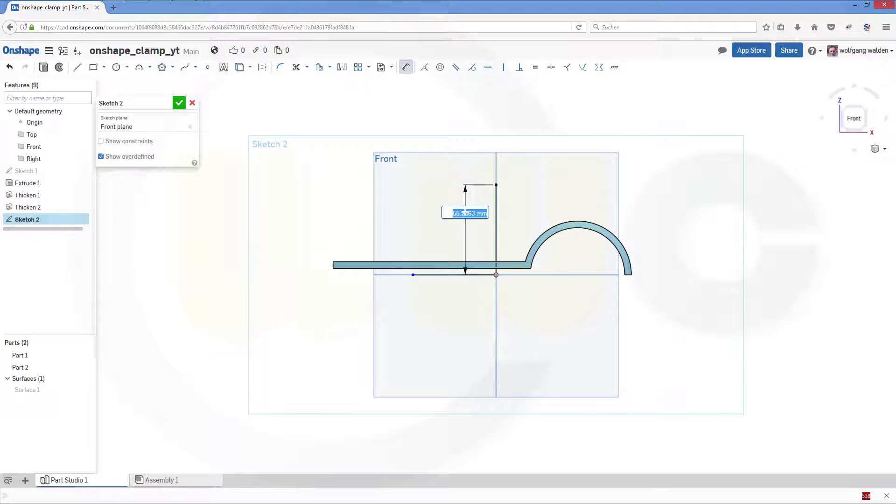
text(50)
key(Return)
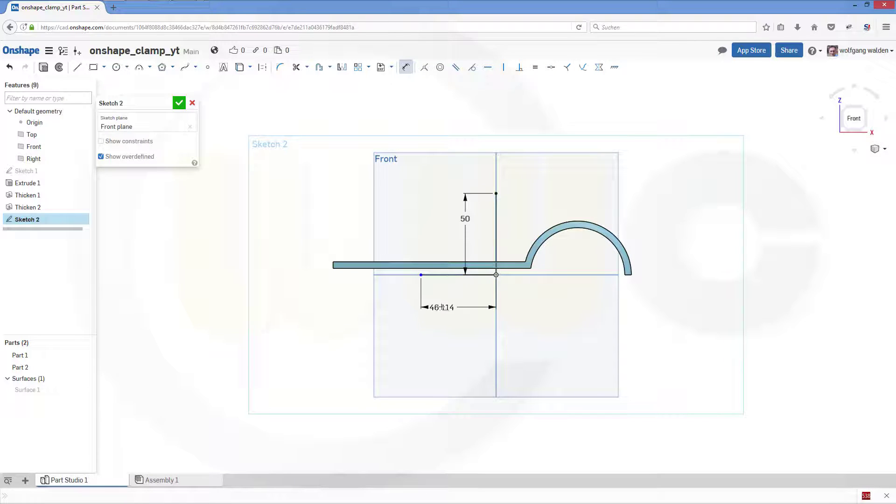
click(442, 306)
text(50)
key(Return)
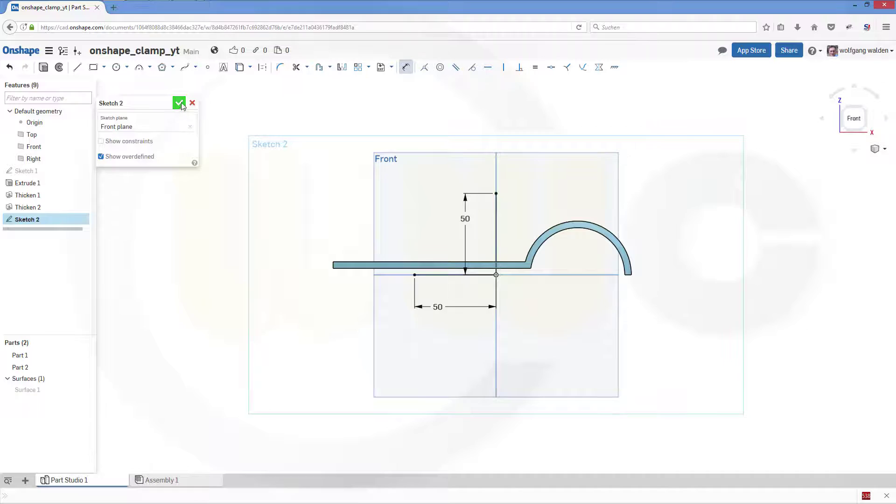
key(Return)
mouse_move(514, 314)
right_down()
mouse_move(502, 325)
mouse_move(459, 306)
right_up()
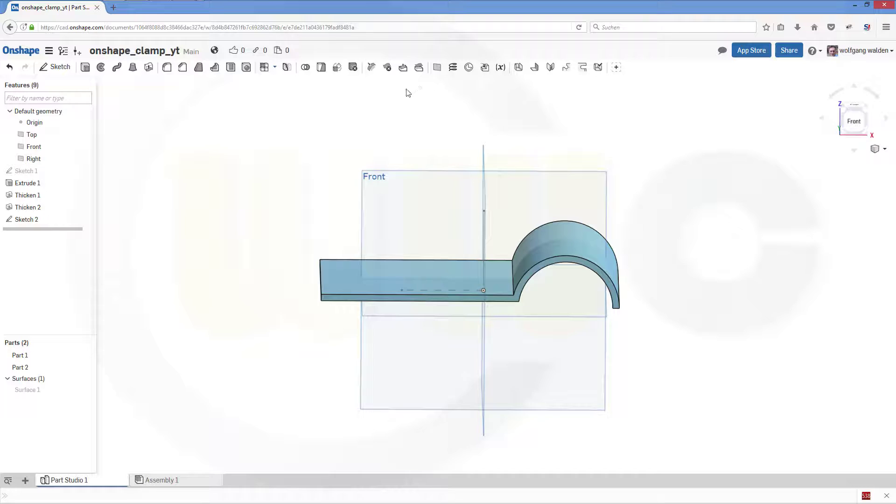
Copy Part 1 rotated 180° about the vertical Sketch 2 line
click(336, 67)
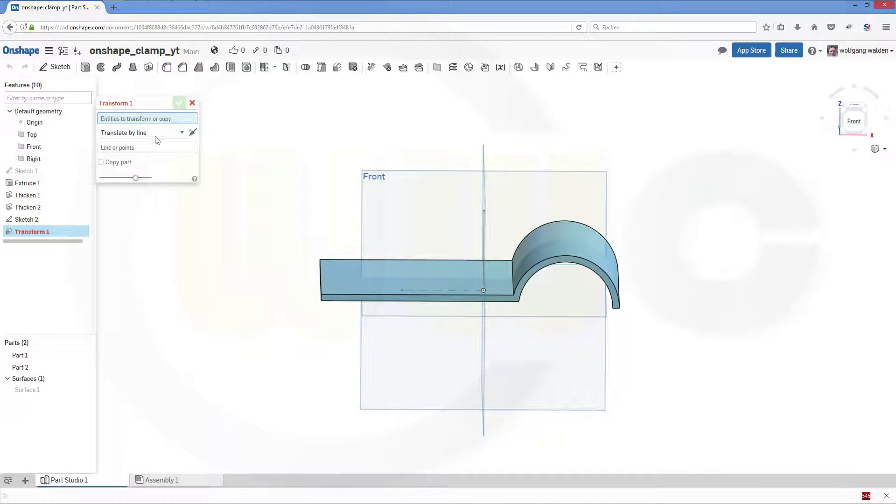
click(343, 274)
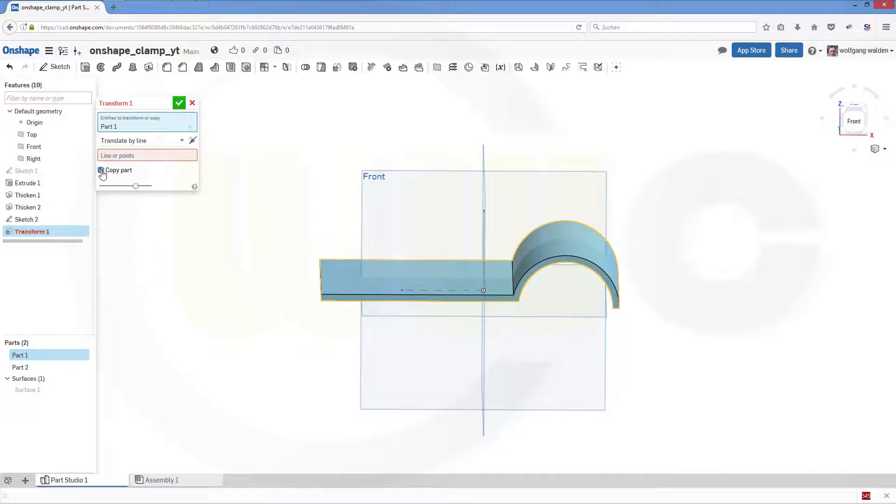
click(182, 141)
click(140, 191)
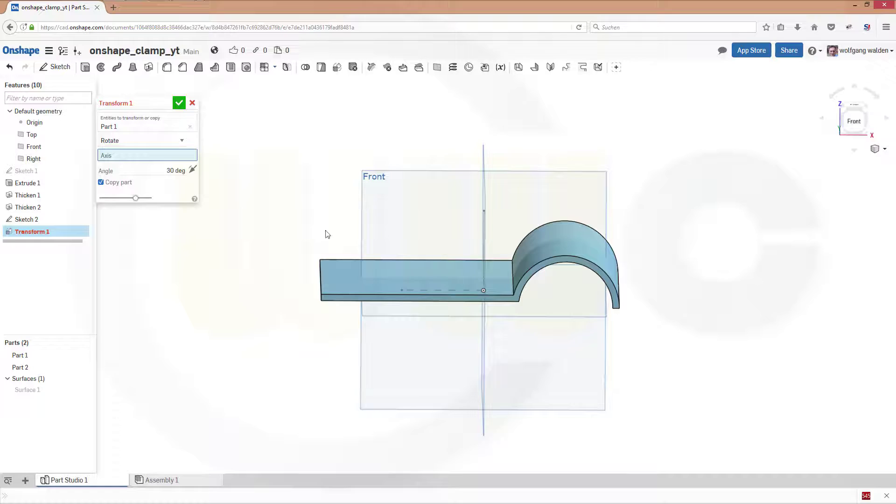
right_drag(328, 234, 312, 208)
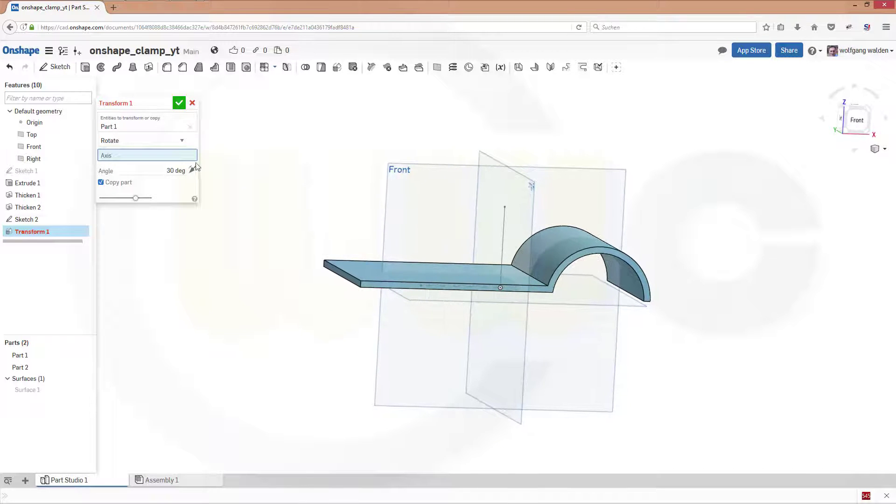
click(505, 226)
click(167, 178)
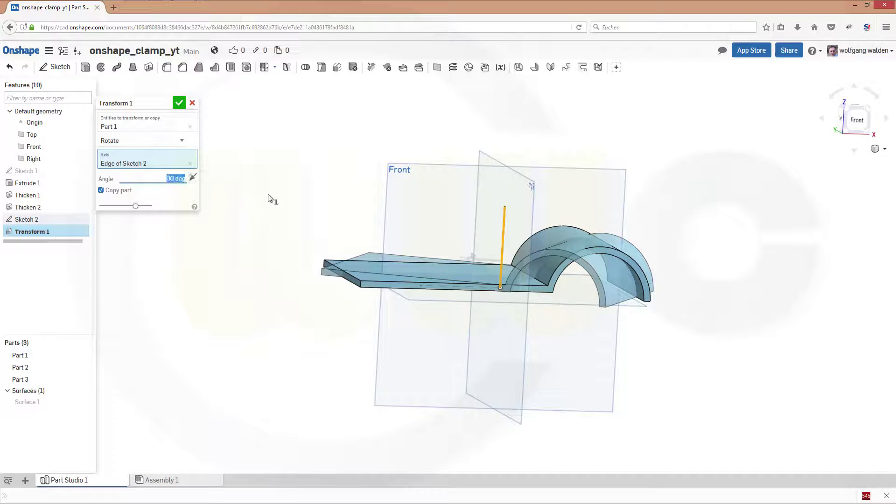
text(180)
key(Return)
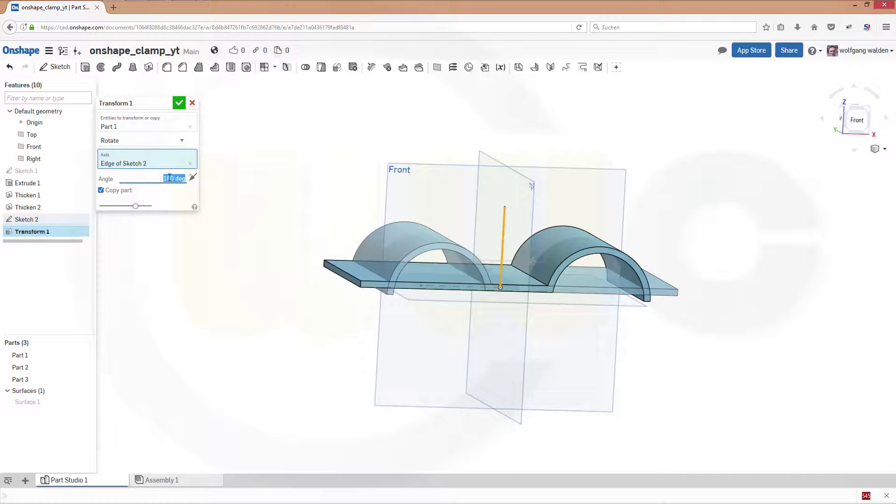
click(273, 219)
key(Return)
right_drag(270, 296, 229, 300)
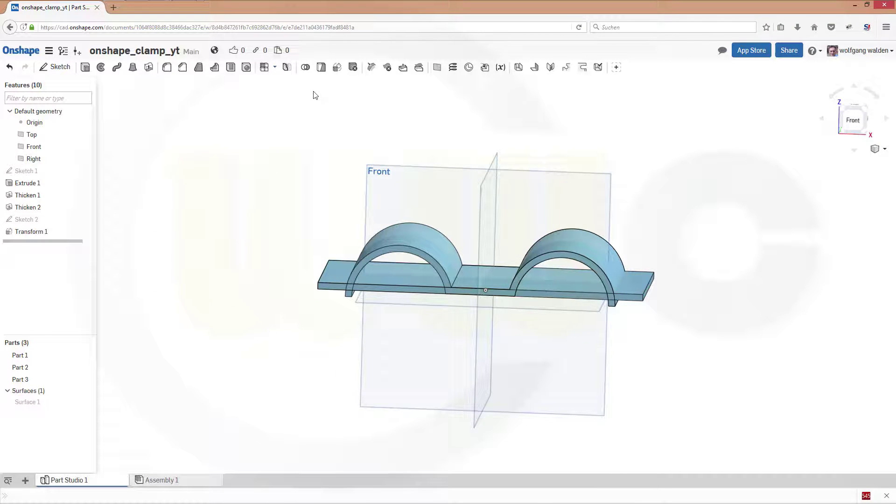
Set up a Rotate transform of Part 3 about the Sketch 2 edge
click(338, 69)
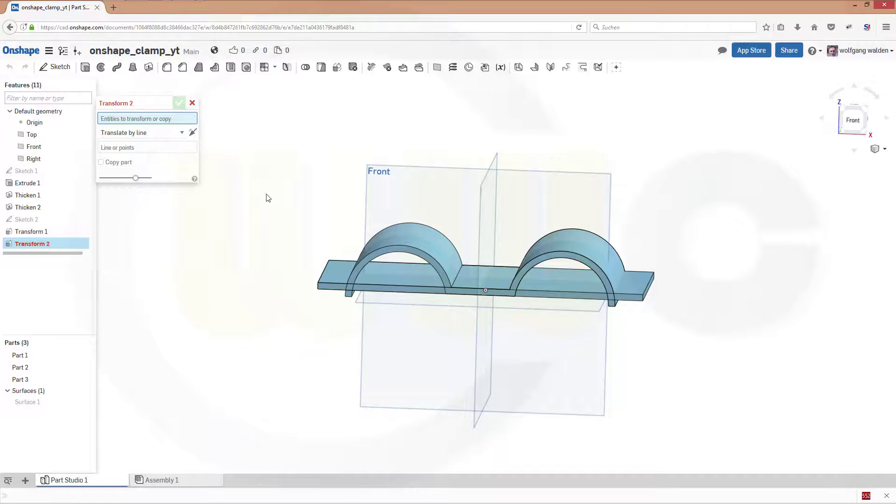
click(407, 239)
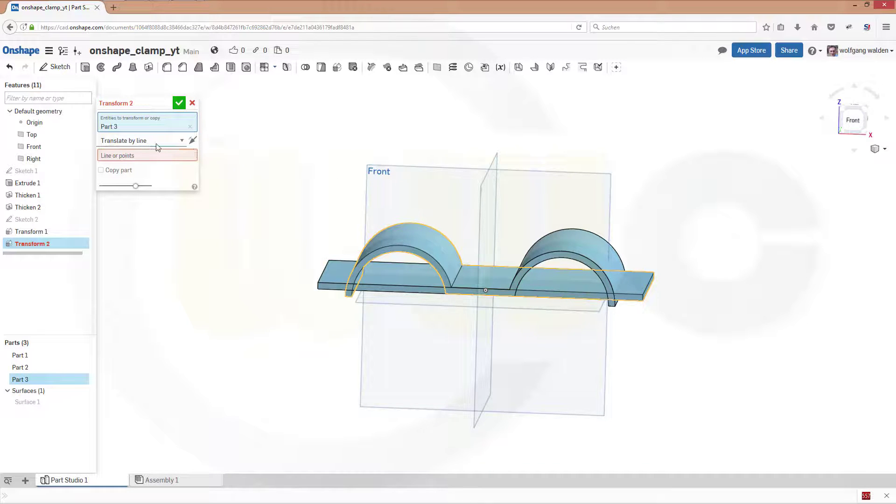
click(180, 142)
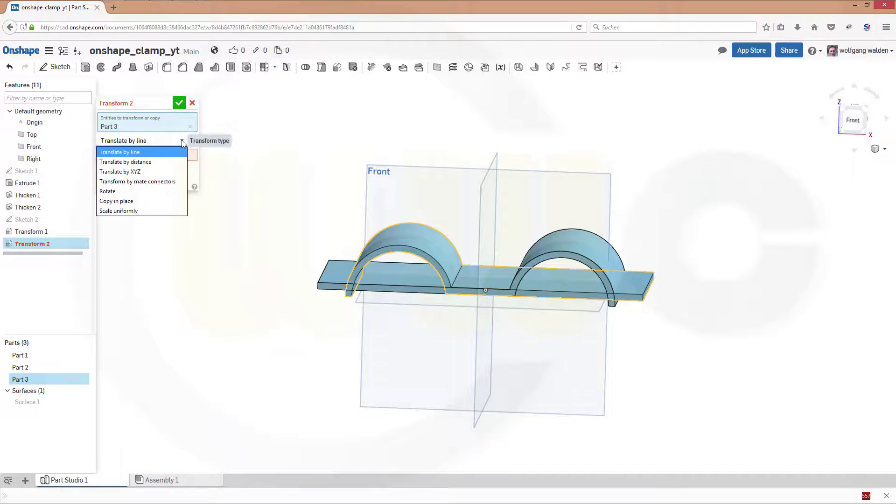
click(142, 191)
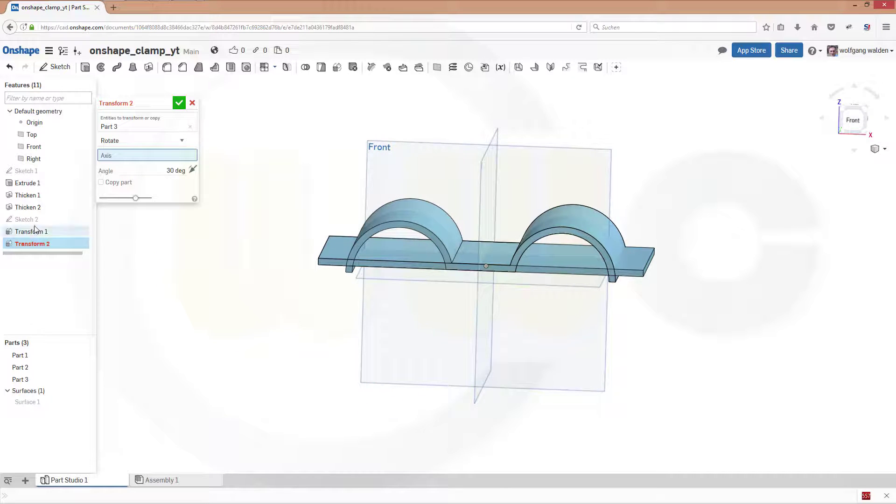
click(83, 220)
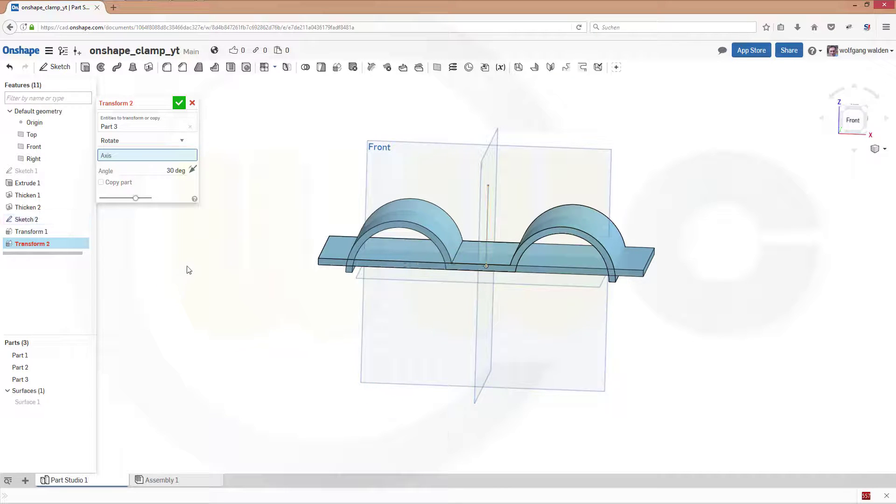
click(419, 267)
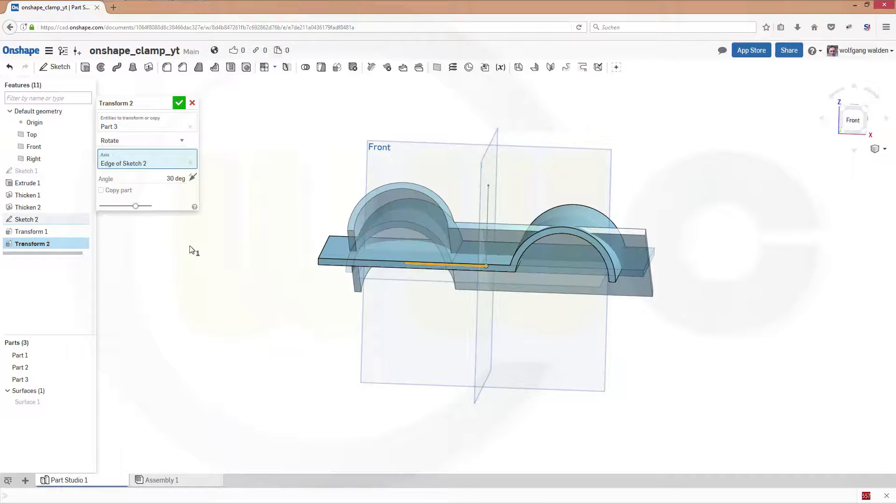
Flip the rotation direction, set the angle to 90° and accept Transform 2
click(193, 178)
click(163, 180)
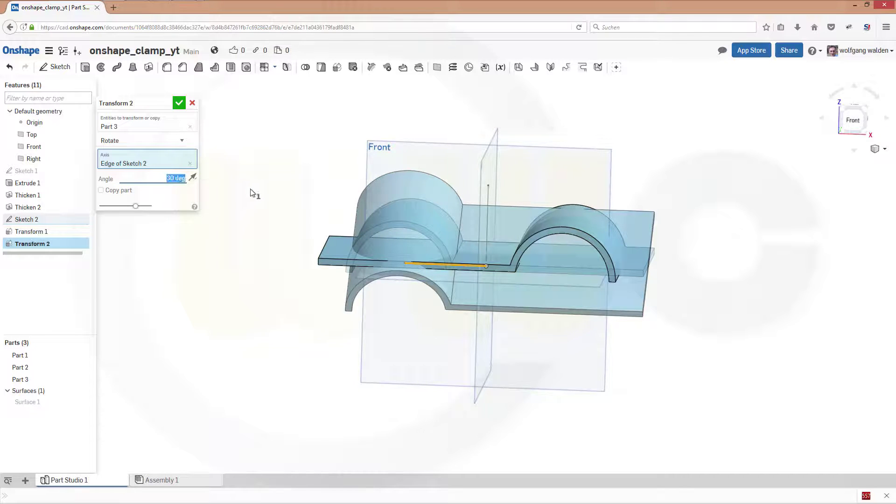
text(90)
key(Return)
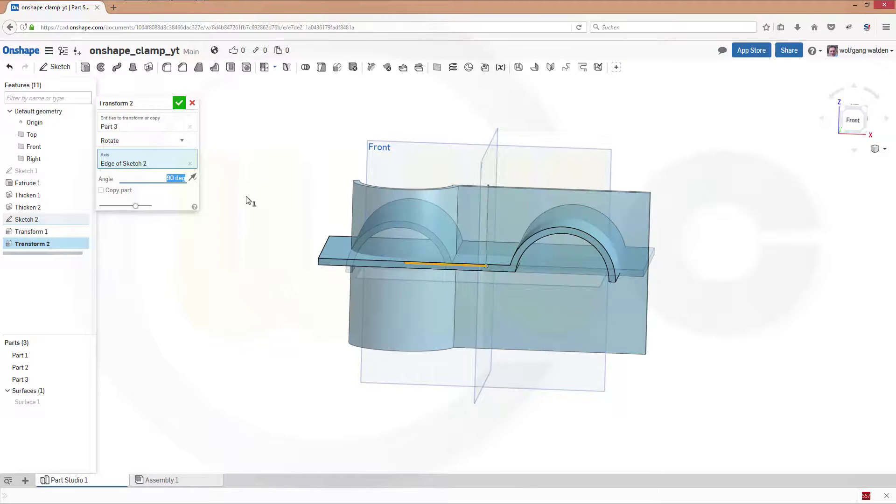
click(180, 105)
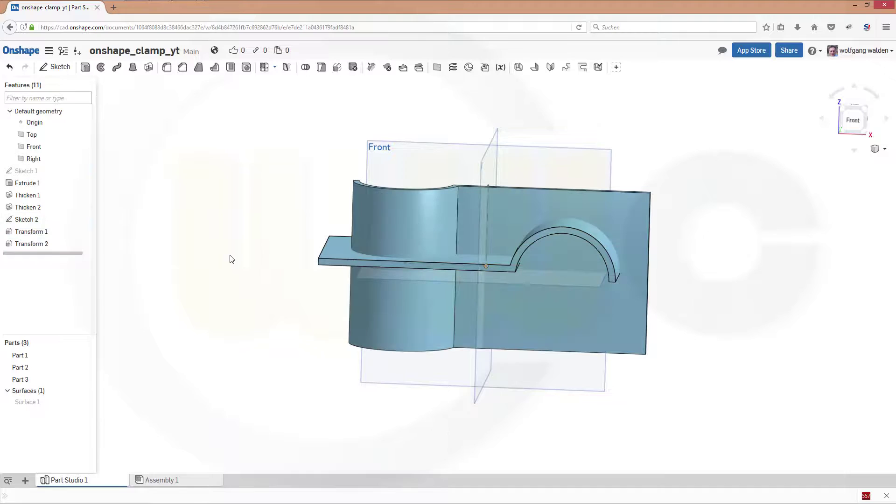
right_drag(241, 282, 269, 299)
right_drag(293, 227, 422, 195)
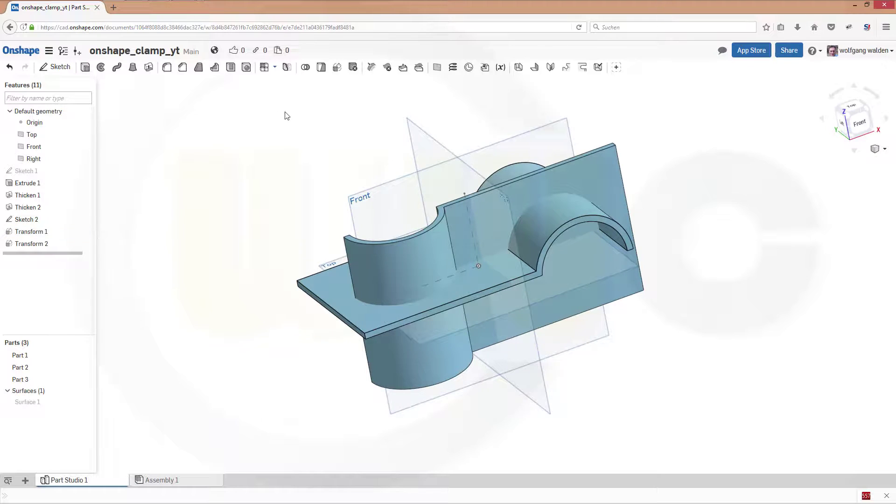
Create Boolean 1 intersecting Part 3 with Part 2
click(305, 66)
click(186, 117)
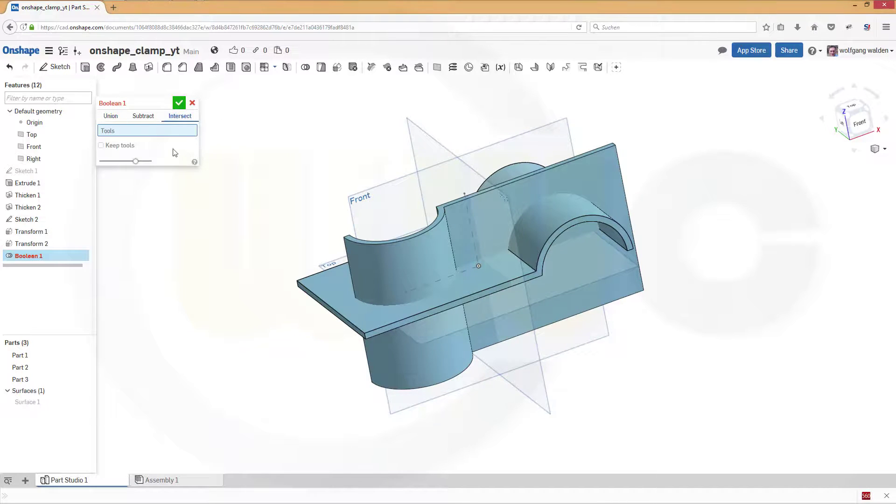
click(21, 379)
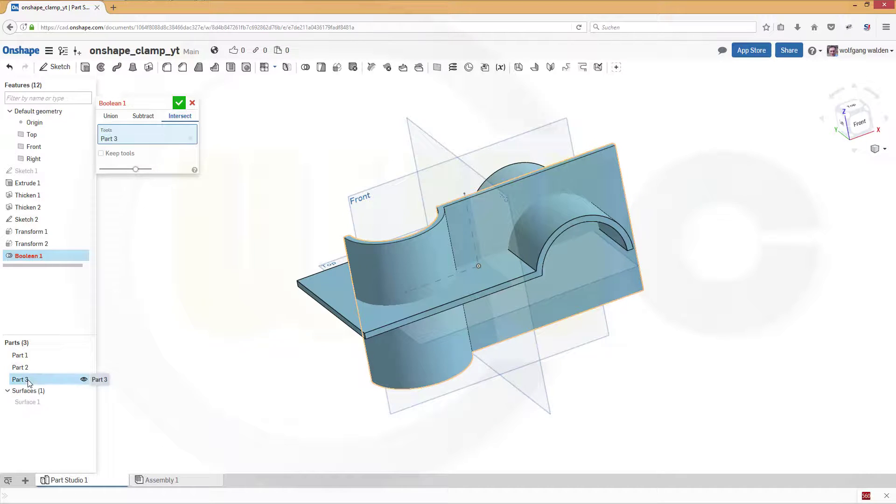
click(20, 368)
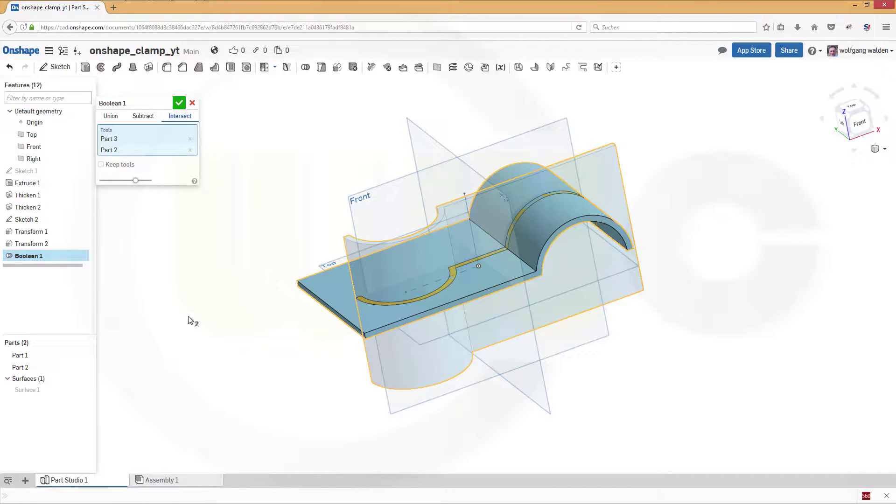
click(179, 104)
right_drag(230, 248, 269, 164)
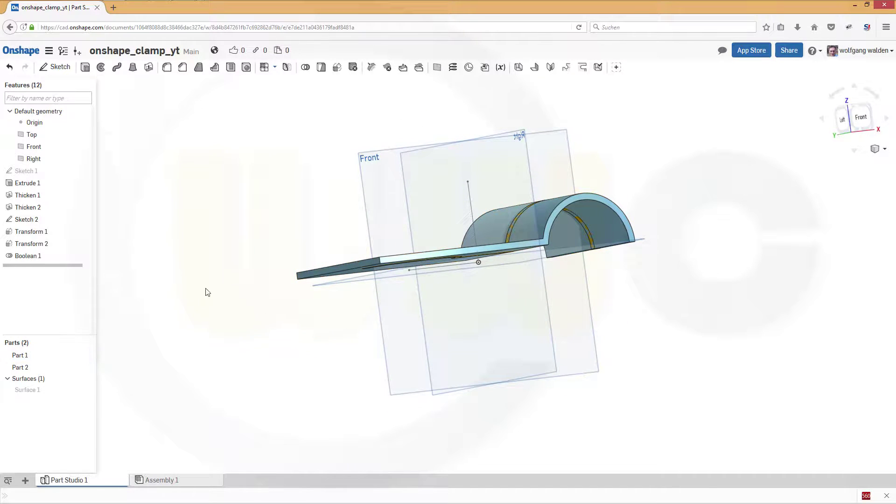
Keep Part 2 visible and hide Part 1, leaving only the S-shaped clamp
right_drag(243, 262, 180, 287)
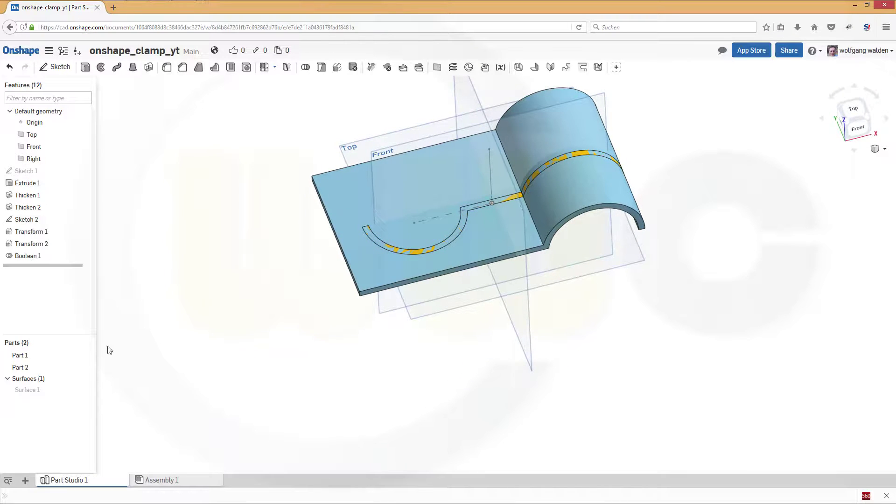
click(84, 368)
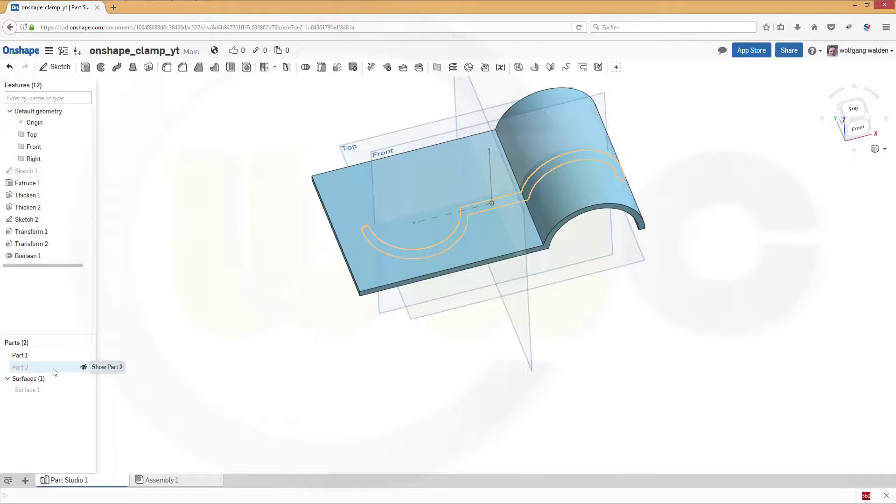
click(84, 367)
click(83, 367)
click(84, 367)
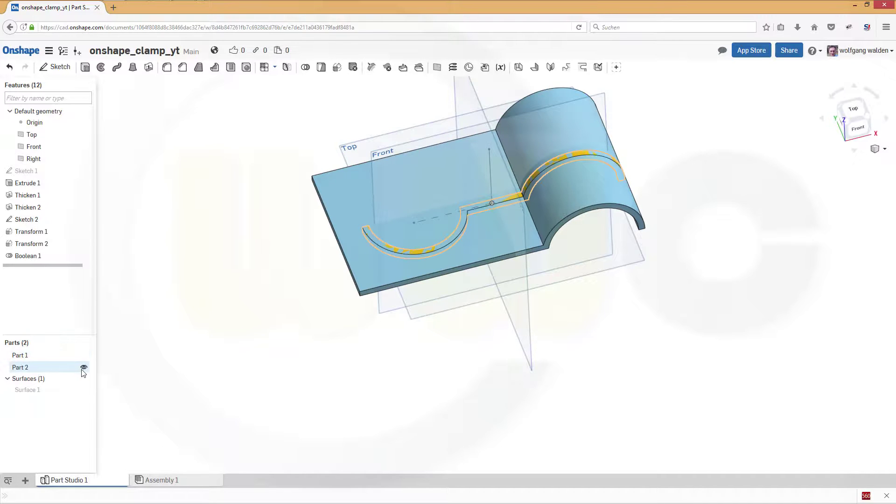
click(84, 356)
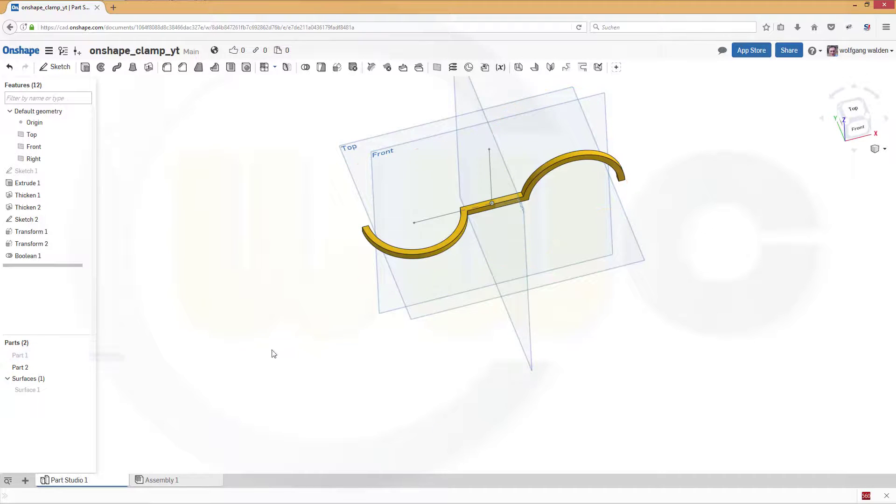
right_drag(223, 360, 703, 197)
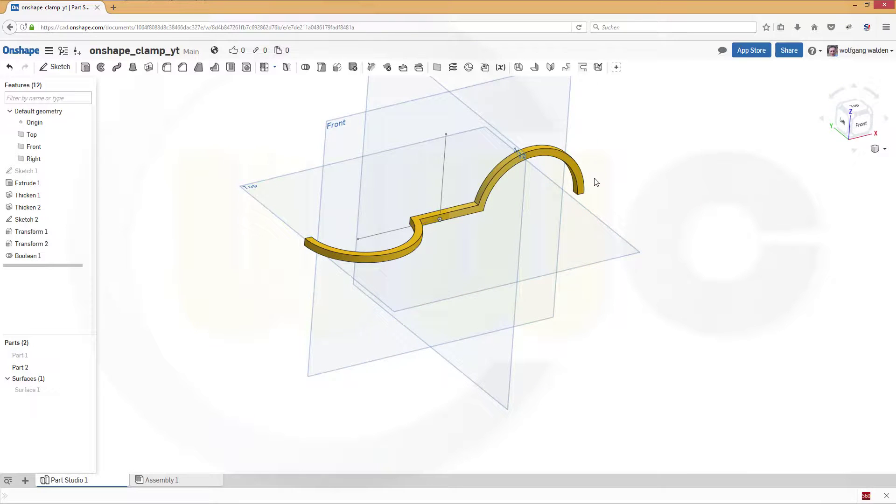
right_drag(596, 182, 494, 136)
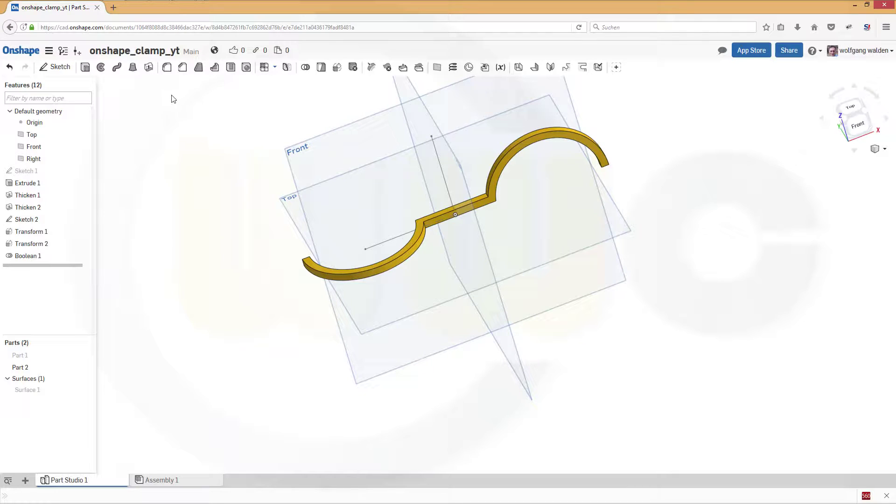
Add Fillet 1 with a 20 mm radius on the clamp's two inner corner edges
click(166, 67)
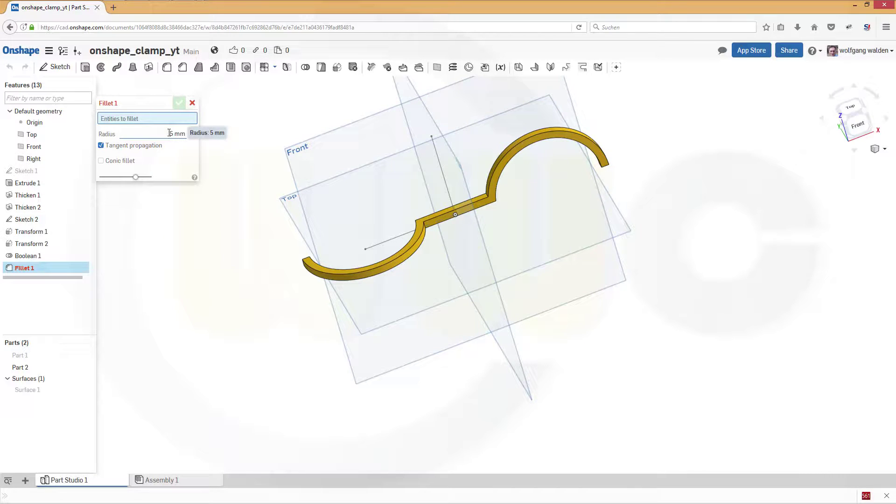
click(169, 133)
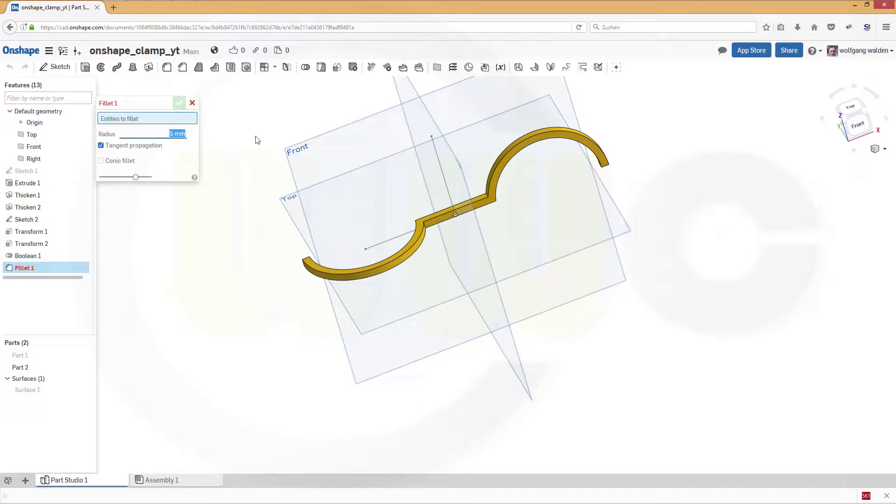
text(20)
scroll(422, 256, up, 2)
scroll(433, 217, up, 2)
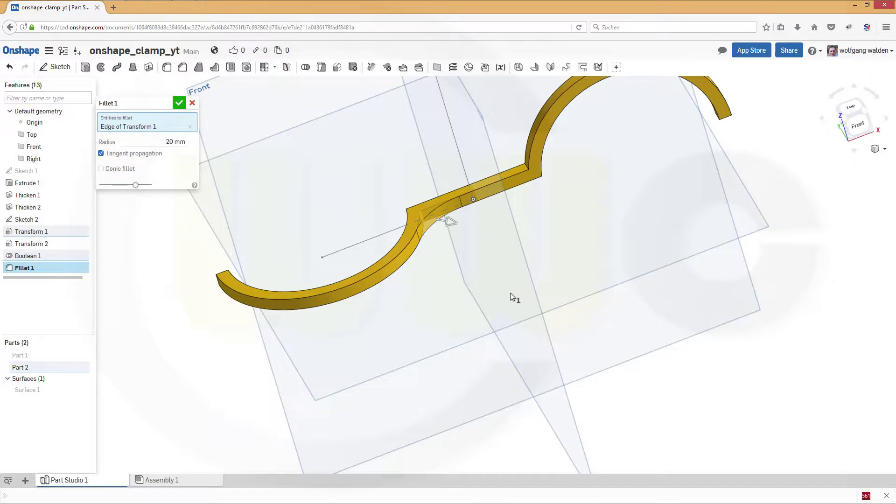
click(526, 164)
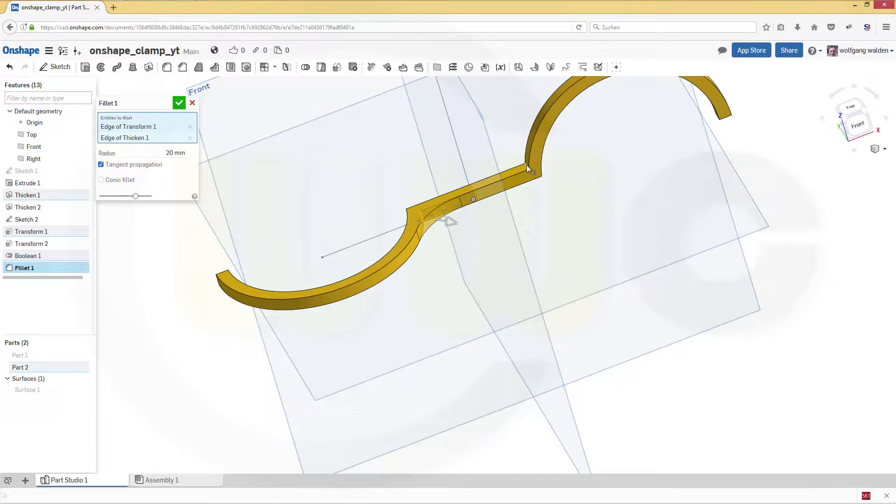
click(179, 104)
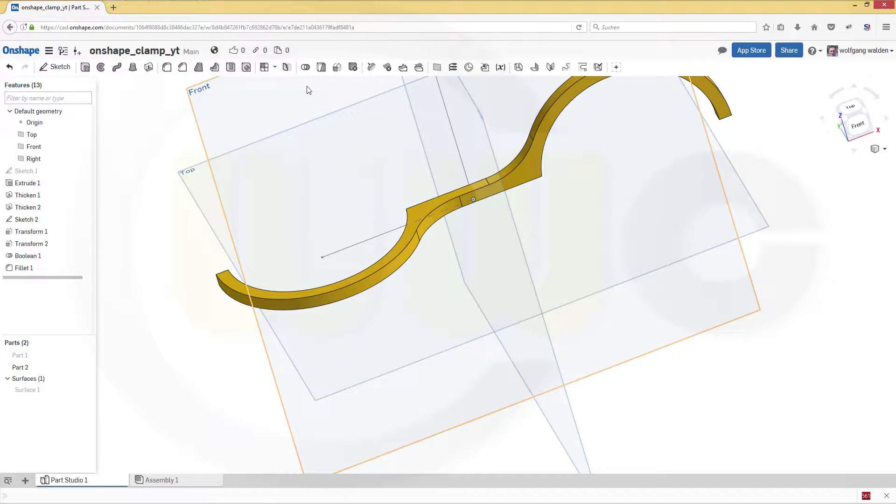
Add Fillet 2 with a 24 mm radius on the two outer bend edges
click(167, 66)
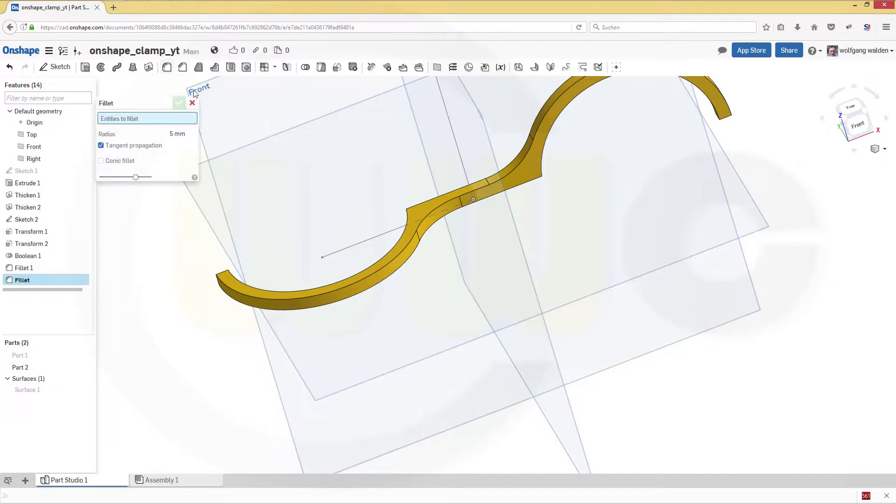
click(176, 134)
text(24)
right_drag(561, 249, 508, 160)
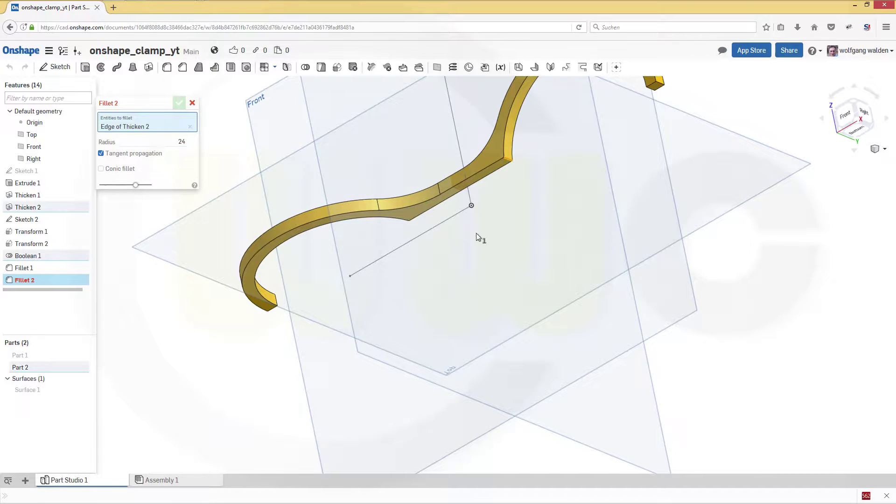
right_drag(476, 234, 477, 259)
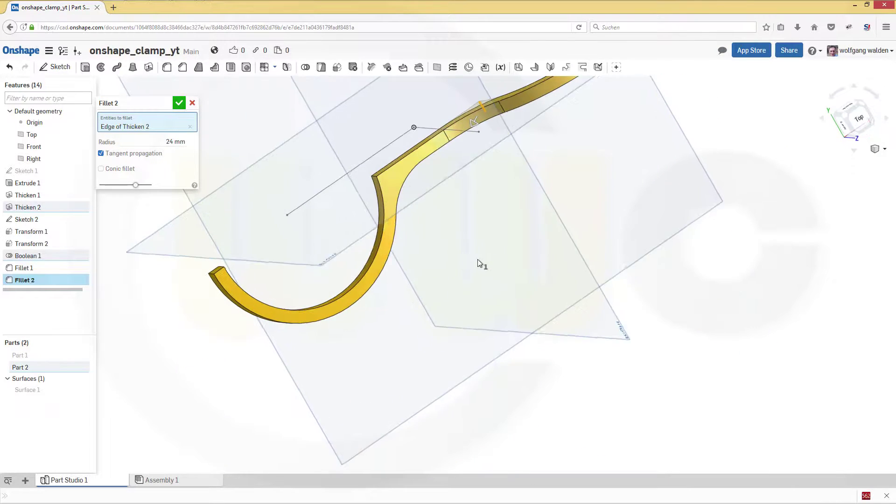
click(373, 177)
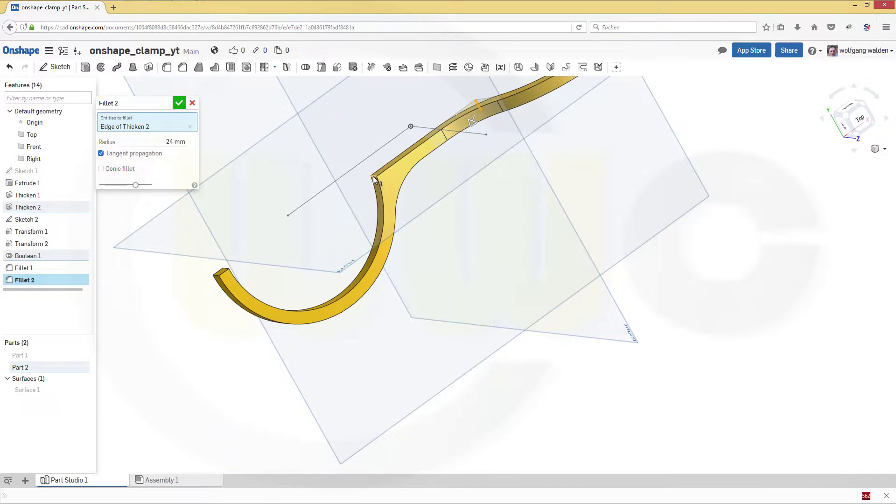
click(180, 103)
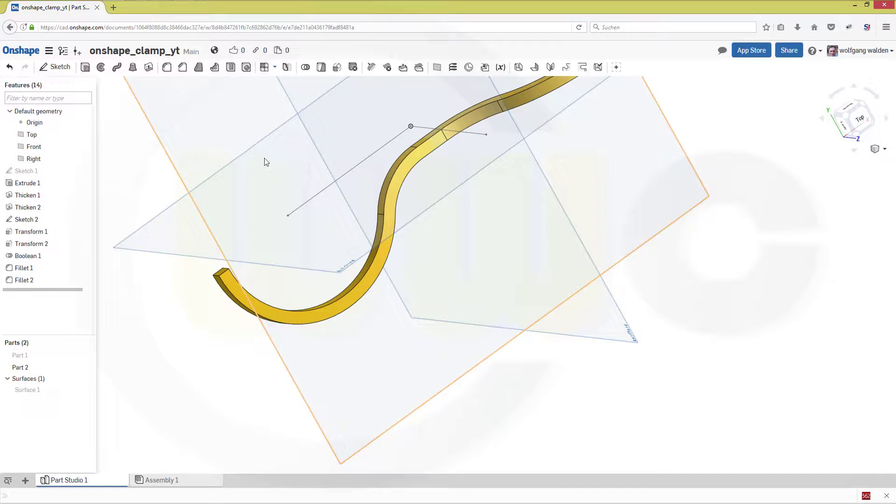
Fillet the arc's inner and outer edges plus the Fillet 1 and Fillet 2 edges at 2 mm
click(166, 68)
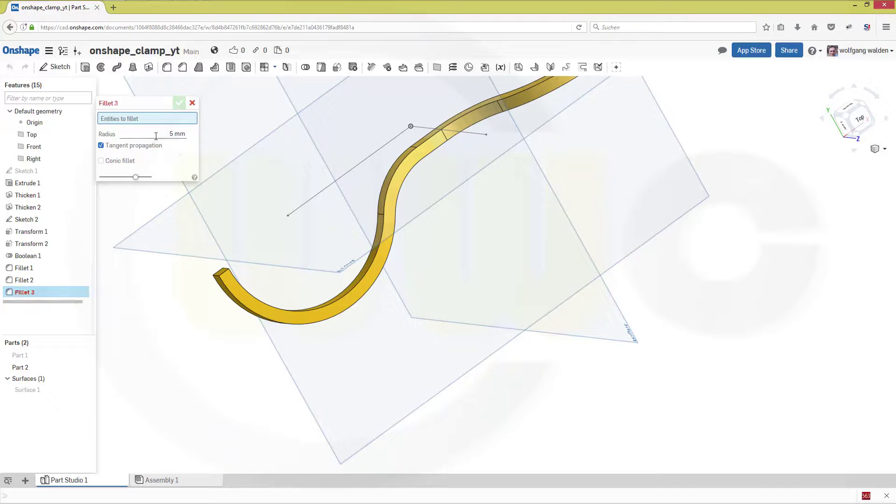
text(2)
click(284, 310)
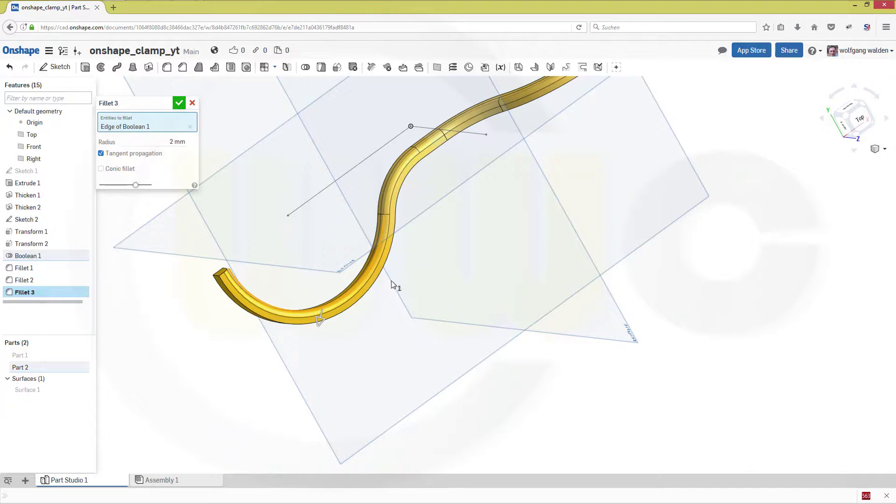
click(362, 296)
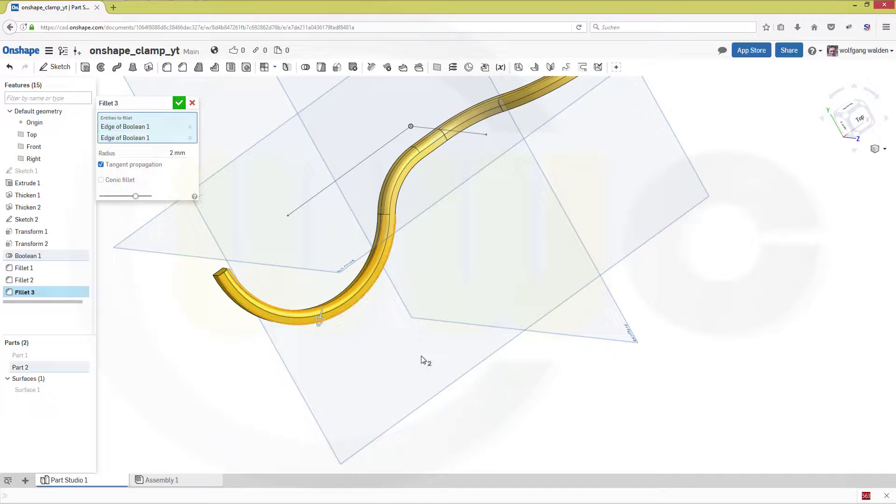
right_drag(401, 311, 388, 219)
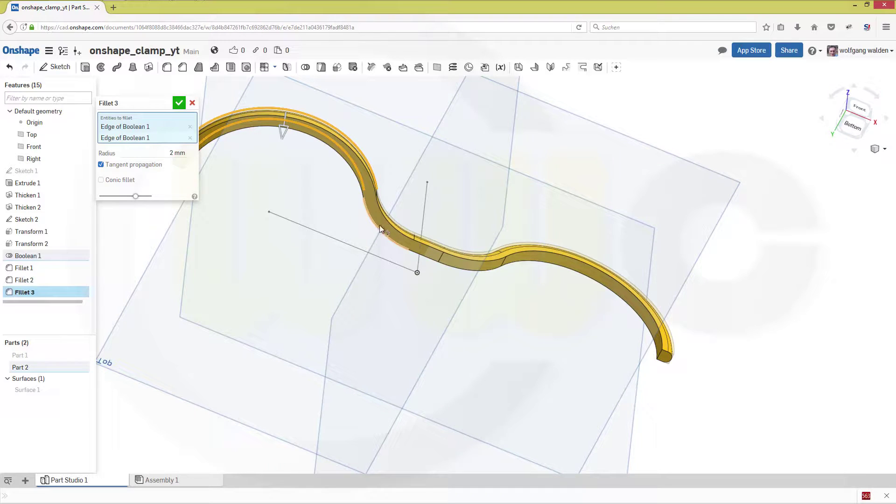
click(380, 226)
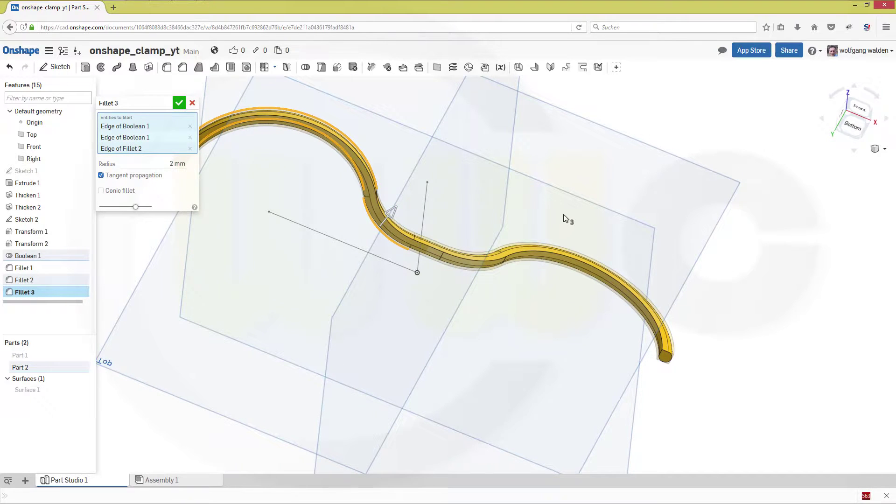
click(400, 236)
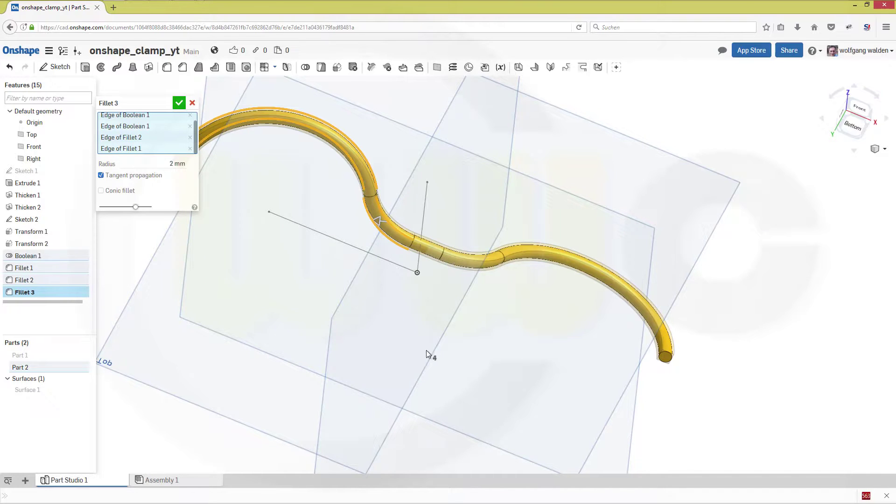
click(179, 103)
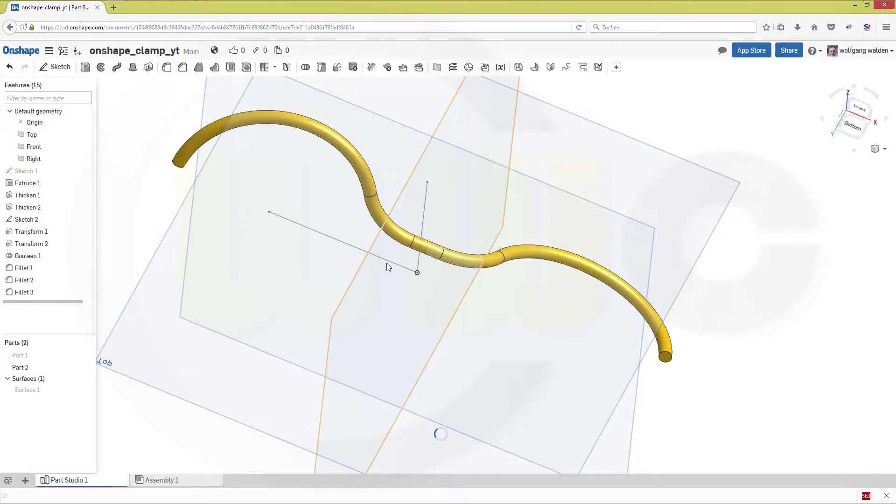
Mirror Part 2 across the Front plane with Merge with all enabled
right_drag(387, 263, 290, 179)
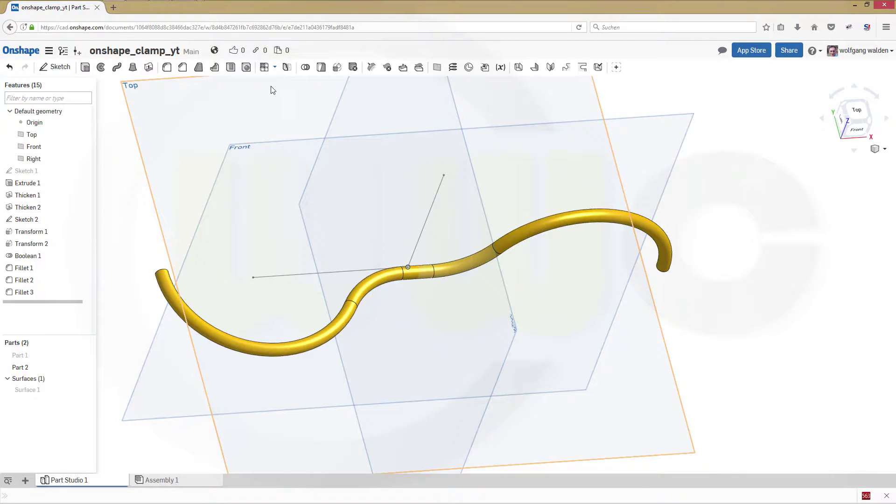
click(286, 67)
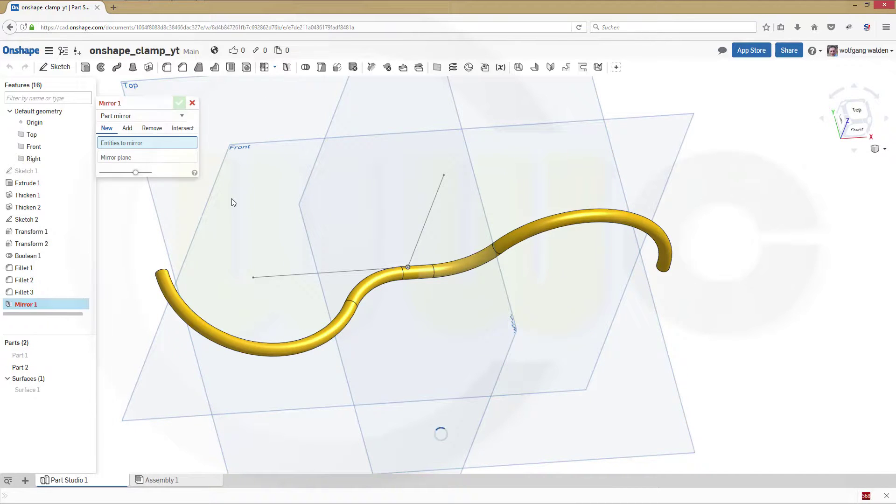
click(169, 292)
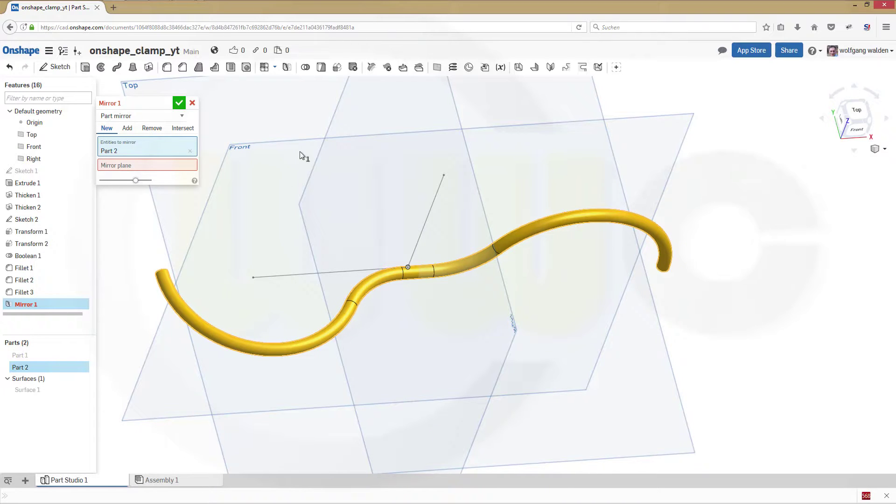
click(148, 166)
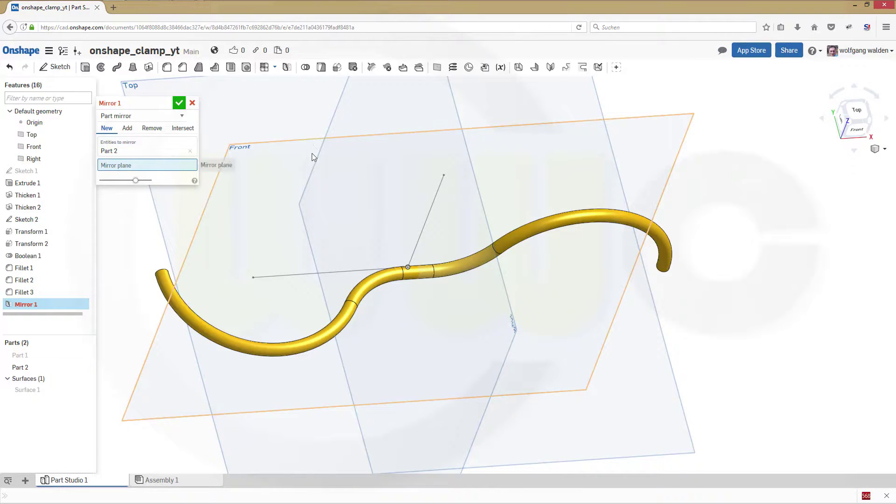
click(312, 141)
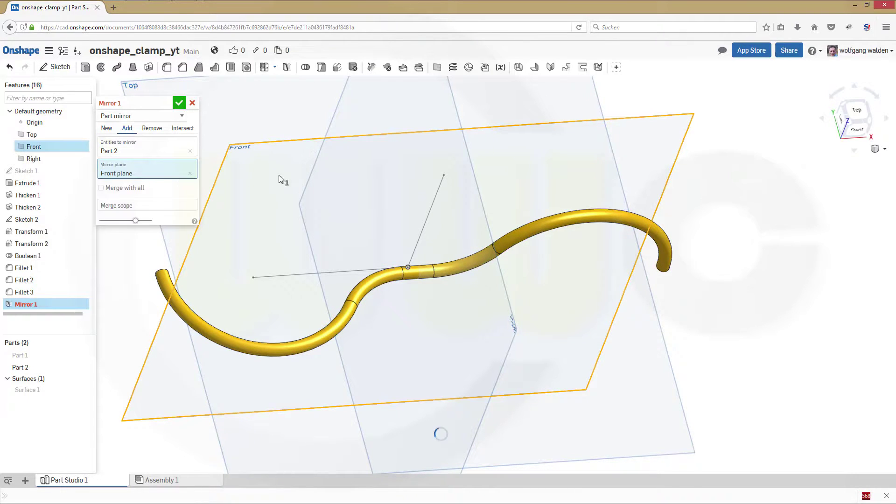
click(102, 188)
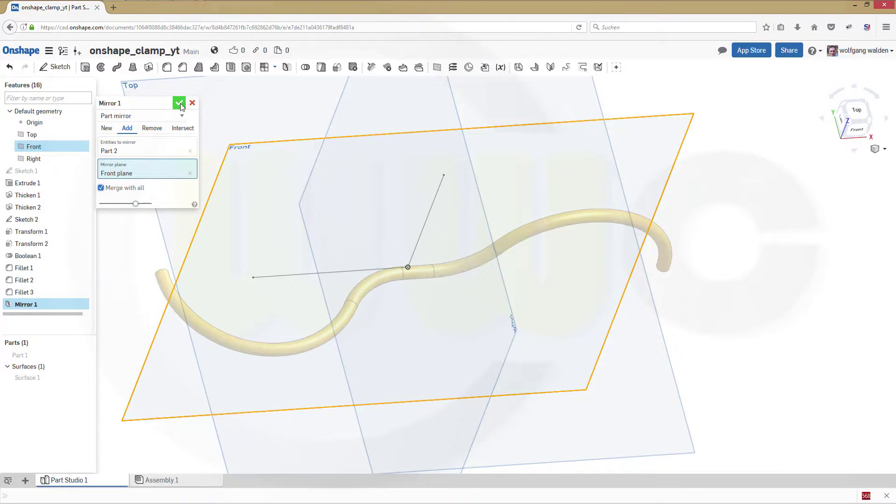
click(181, 104)
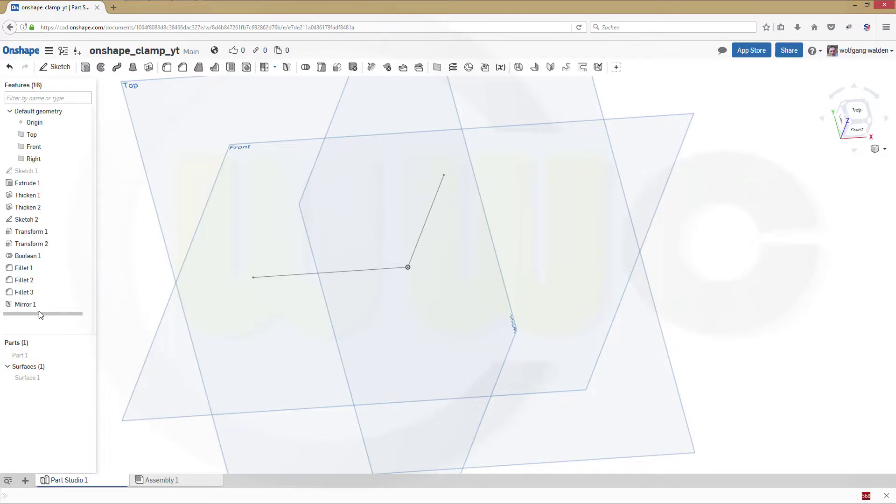
Edit Mirror 1 to uncheck Merge with all, keeping the copy separate
double_click(26, 303)
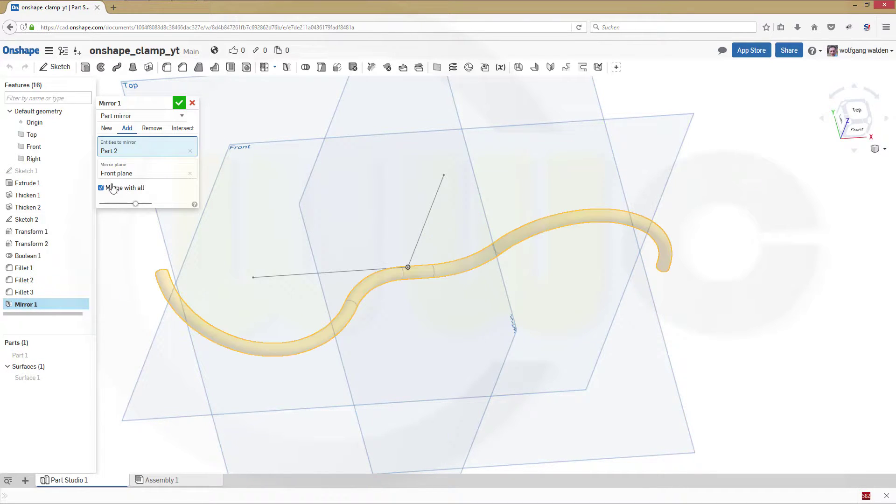
click(101, 188)
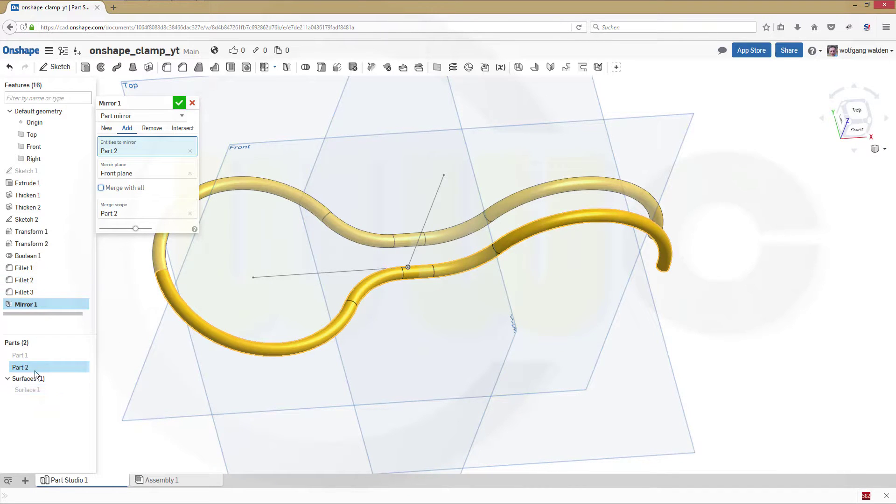
click(179, 102)
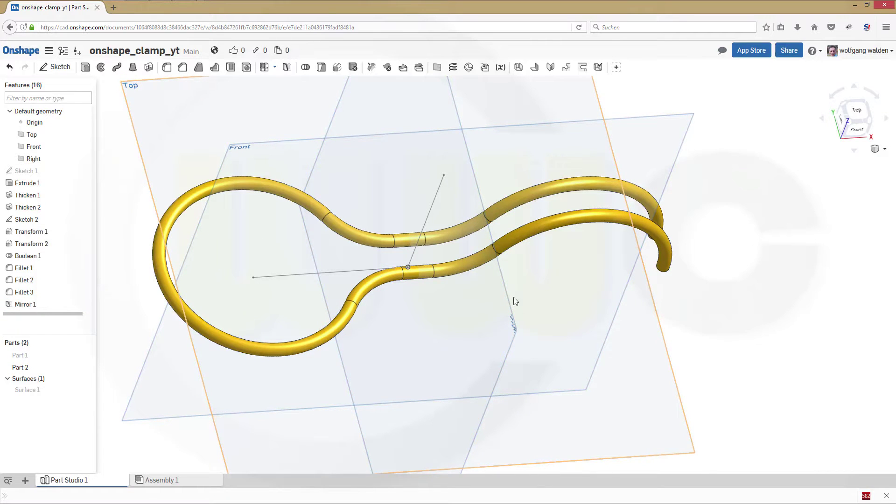
right_drag(514, 300, 486, 259)
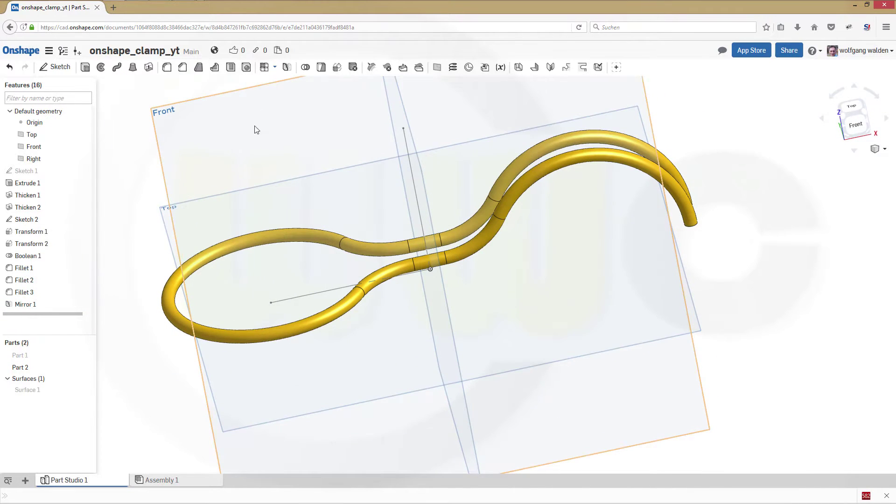
Create Mirror 2 reflecting Part 2 across the Top plane
click(305, 67)
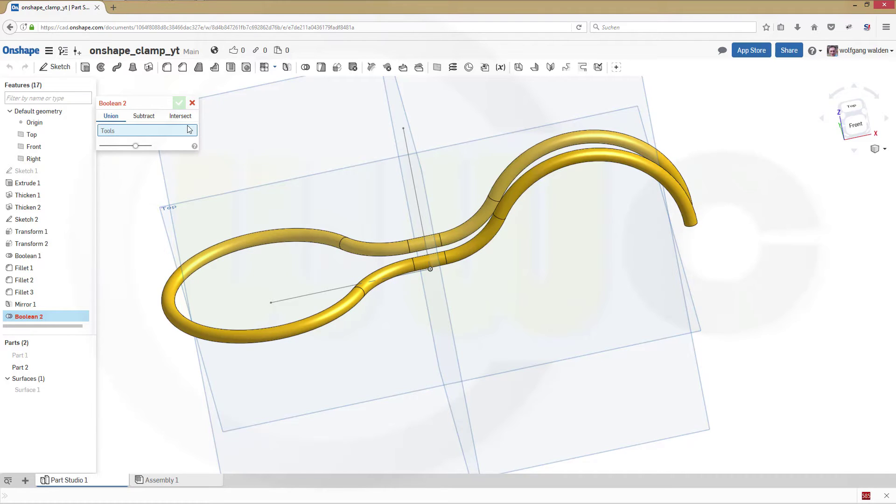
key(Escape)
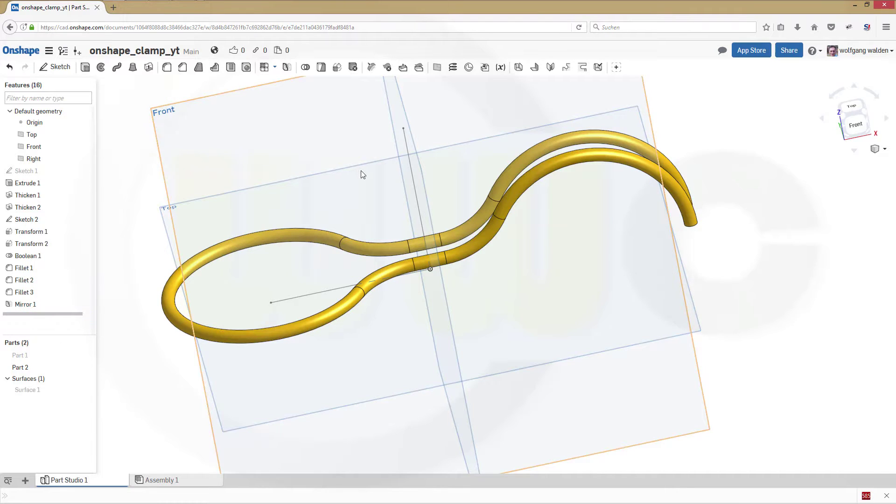
click(287, 67)
click(244, 242)
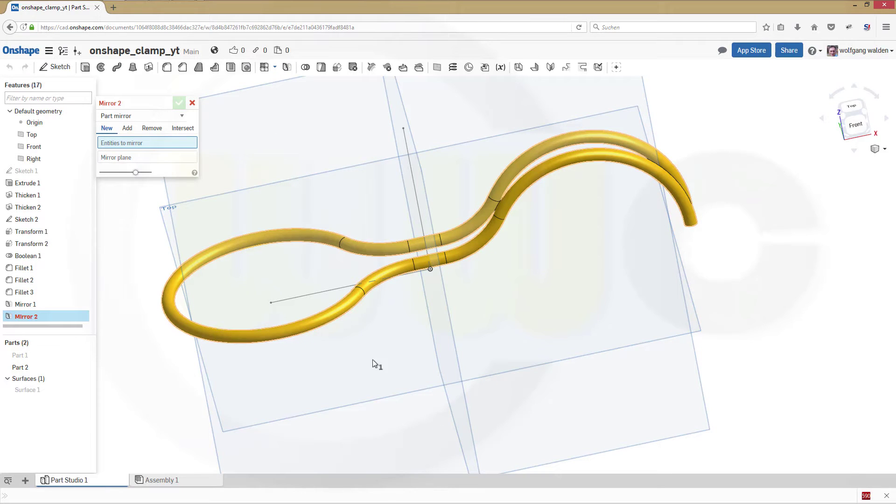
right_drag(389, 376, 450, 313)
click(149, 164)
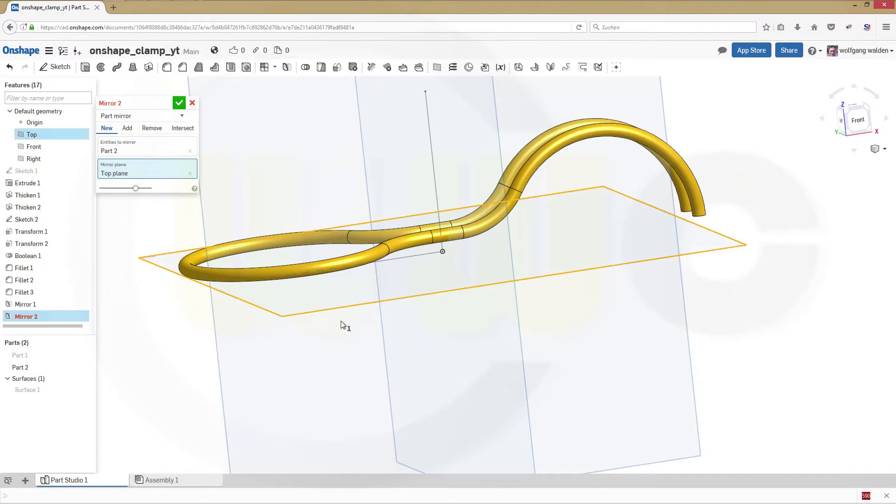
click(182, 103)
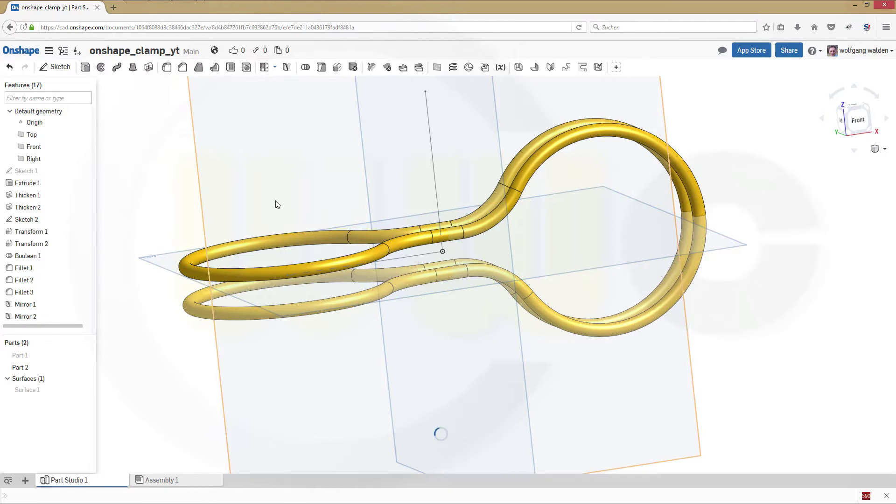
middle_drag(476, 255, 488, 300)
right_drag(489, 300, 330, 195)
Hide the reference planes and all sketches from their right-click menus
right_click(312, 185)
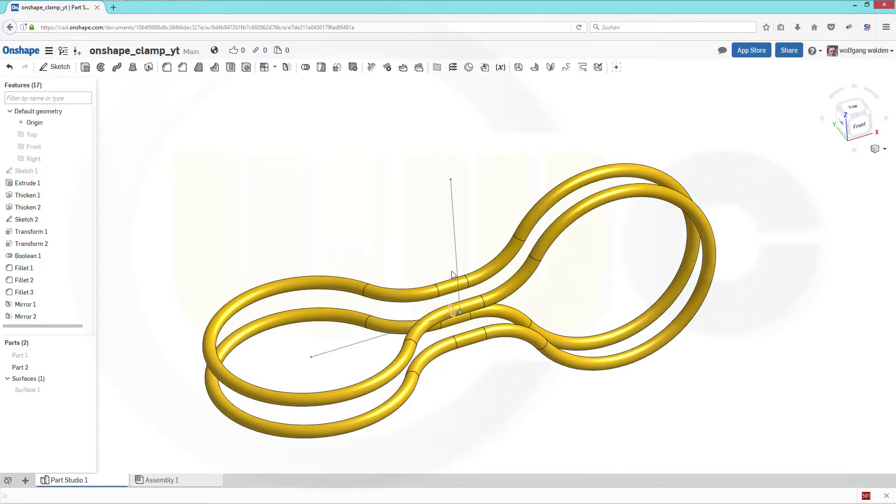
right_click(457, 242)
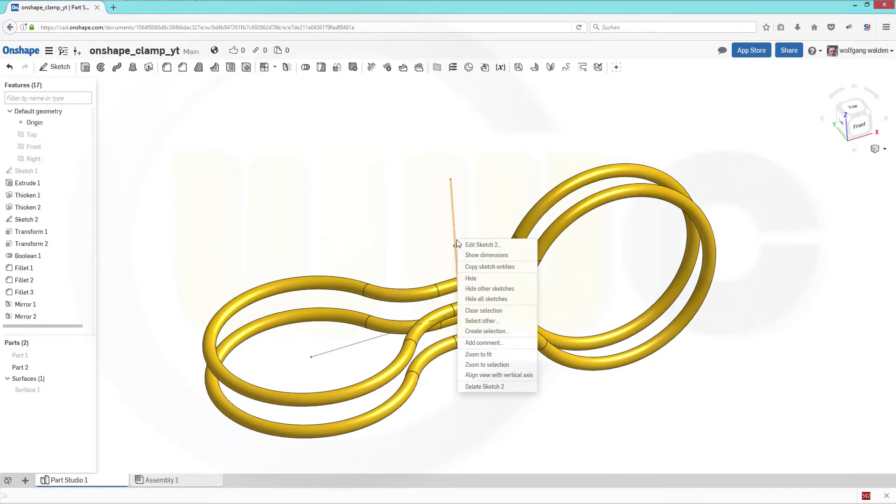
click(475, 301)
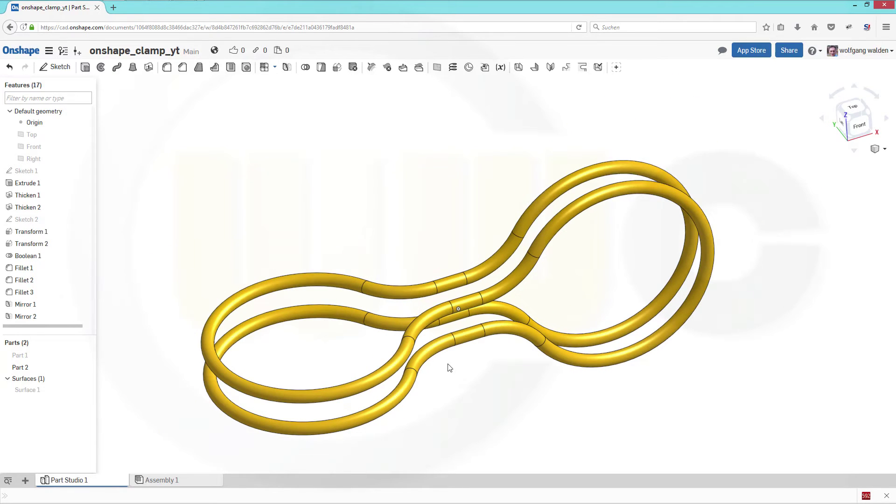